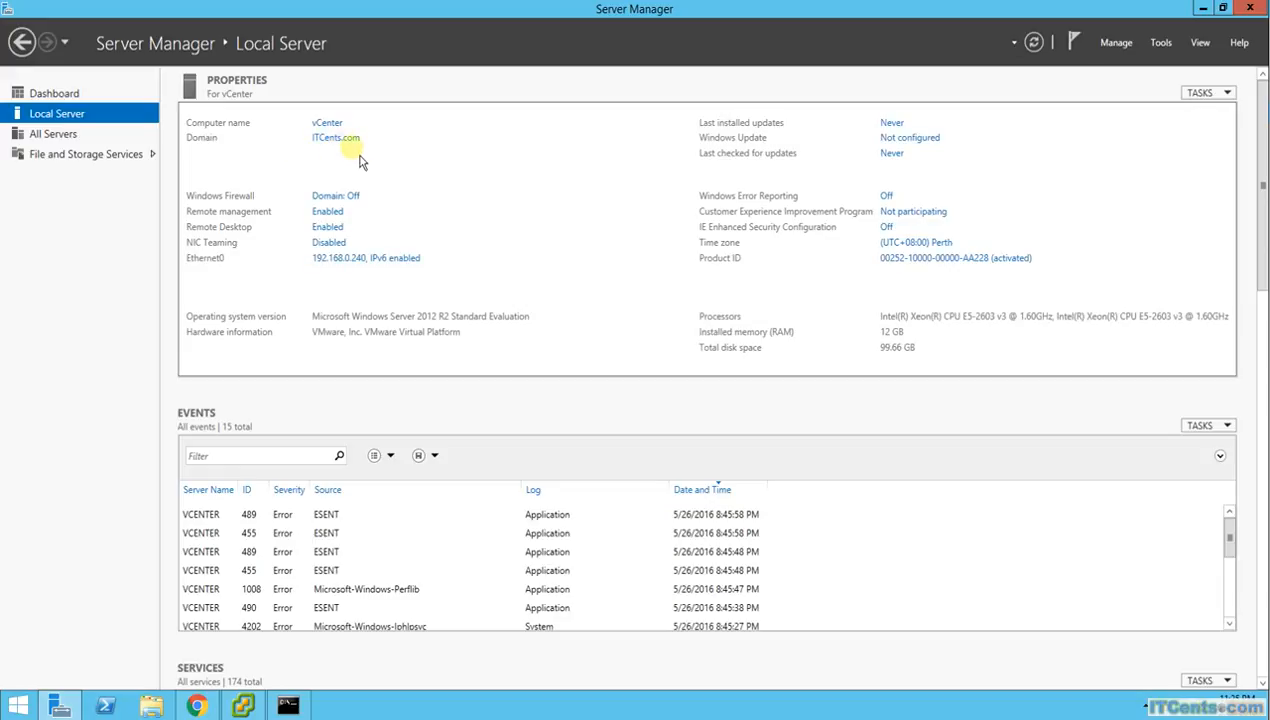
Minimize Server Manager and Chrome, then bring back the vSphere Client and close it
left_click(1204, 9)
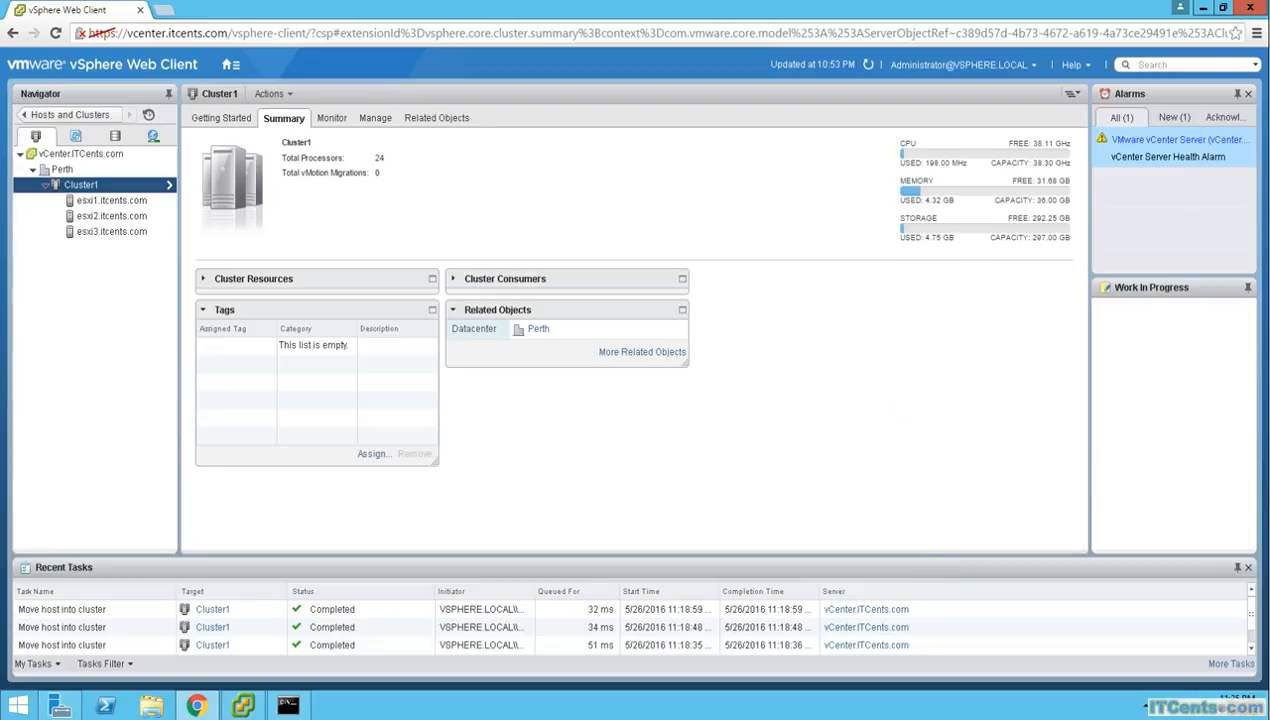
left_click(1202, 7)
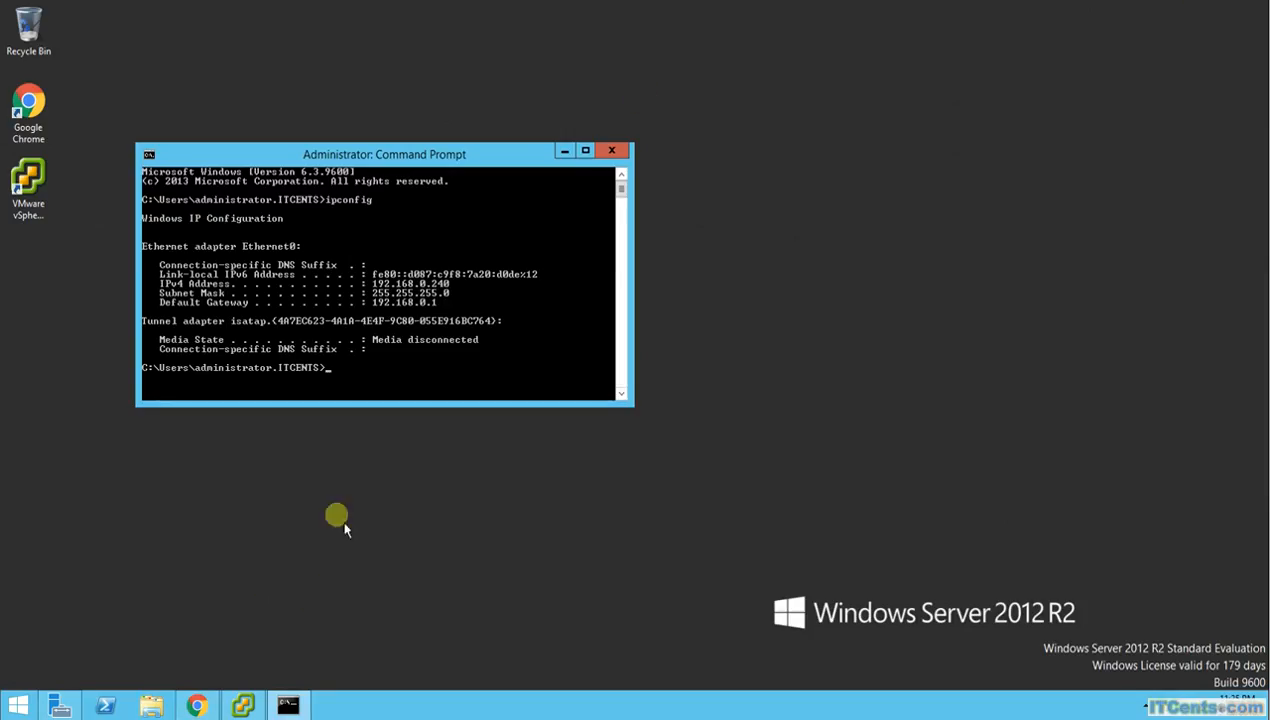
left_click(262, 707)
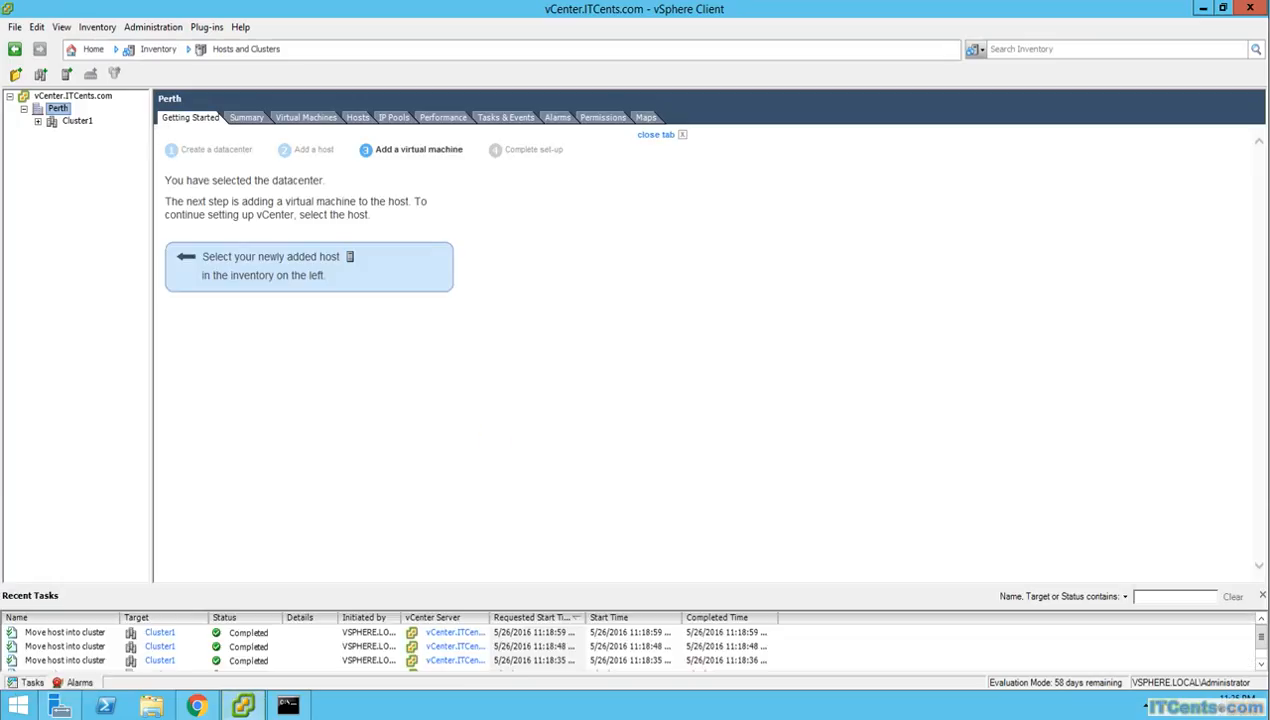
left_click(1195, 8)
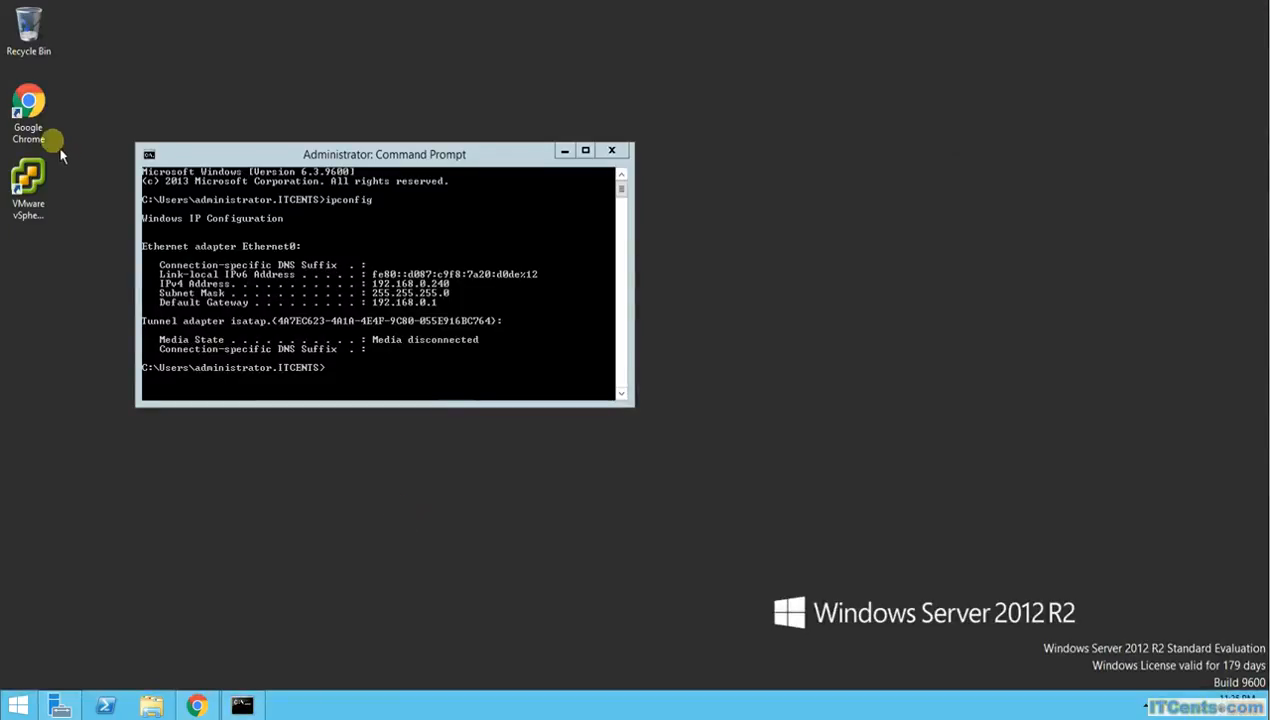
Try logging in to the vSphere Client as the itcents.com domain administrator, ignoring the certificate warning; login is rejected
double_click(28, 178)
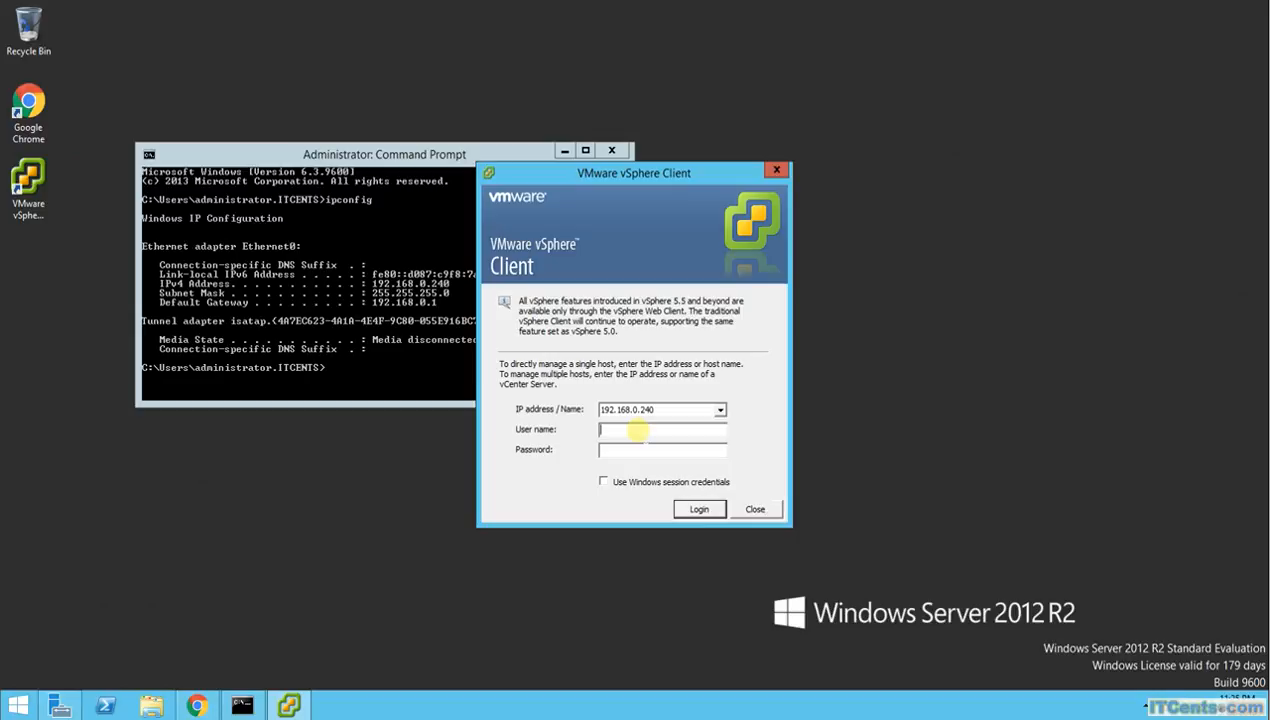
left_click(637, 430)
key("Tab")
type("Password1")
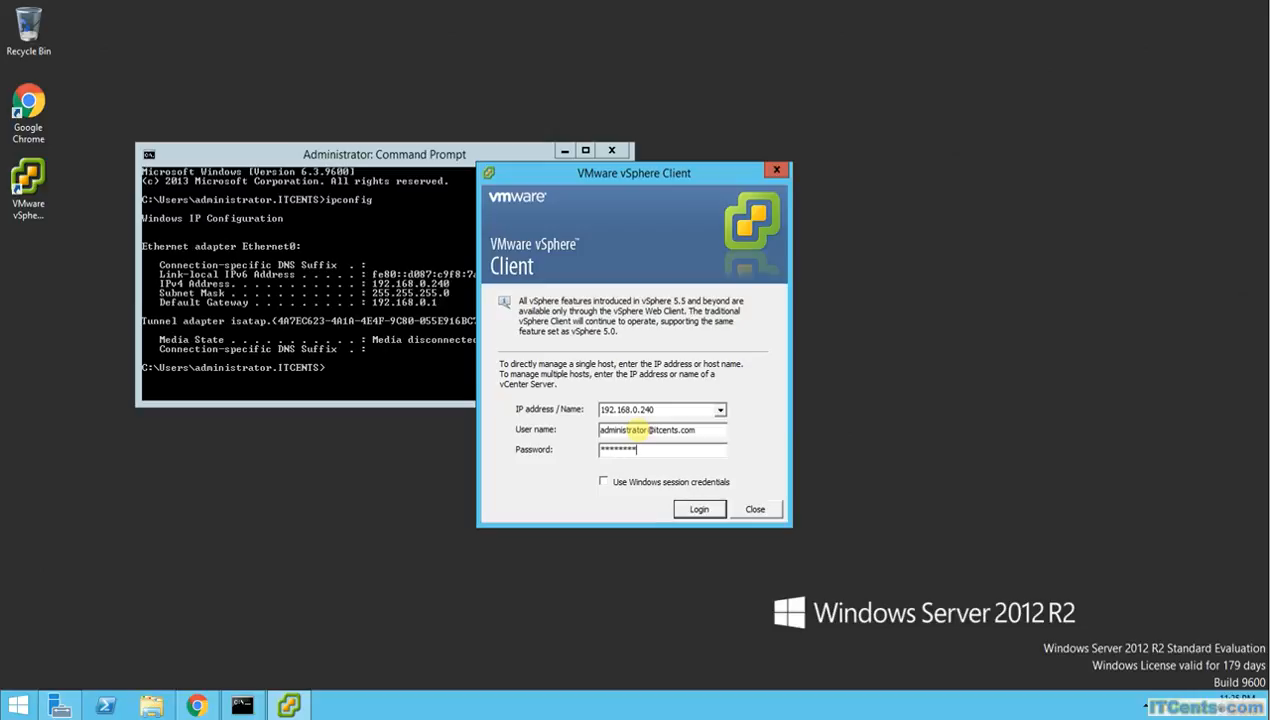
key("Return")
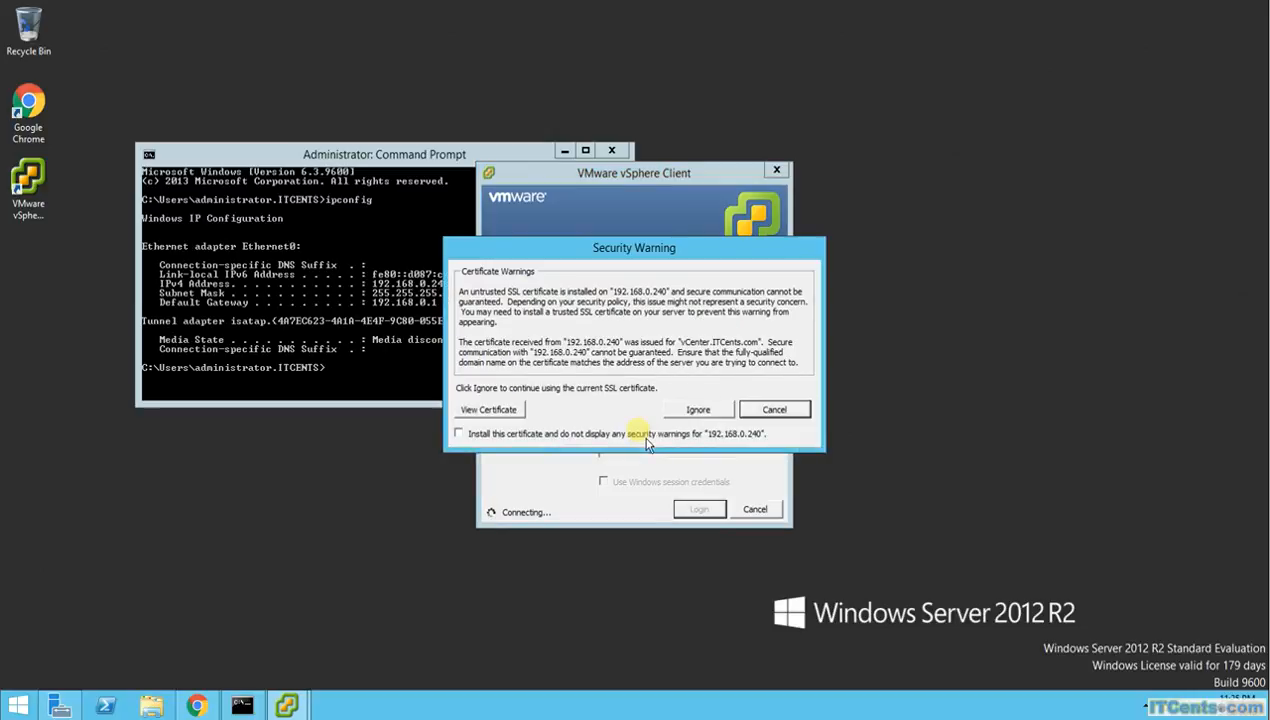
left_click(697, 410)
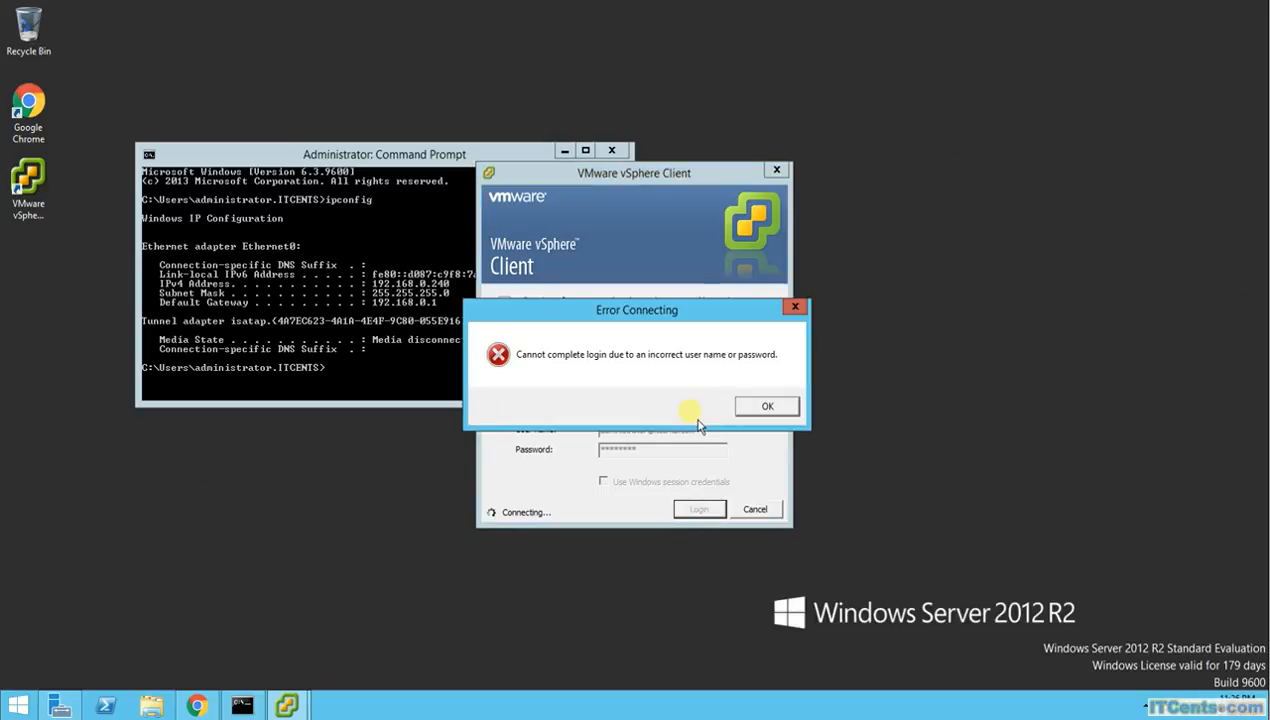
left_click(763, 406)
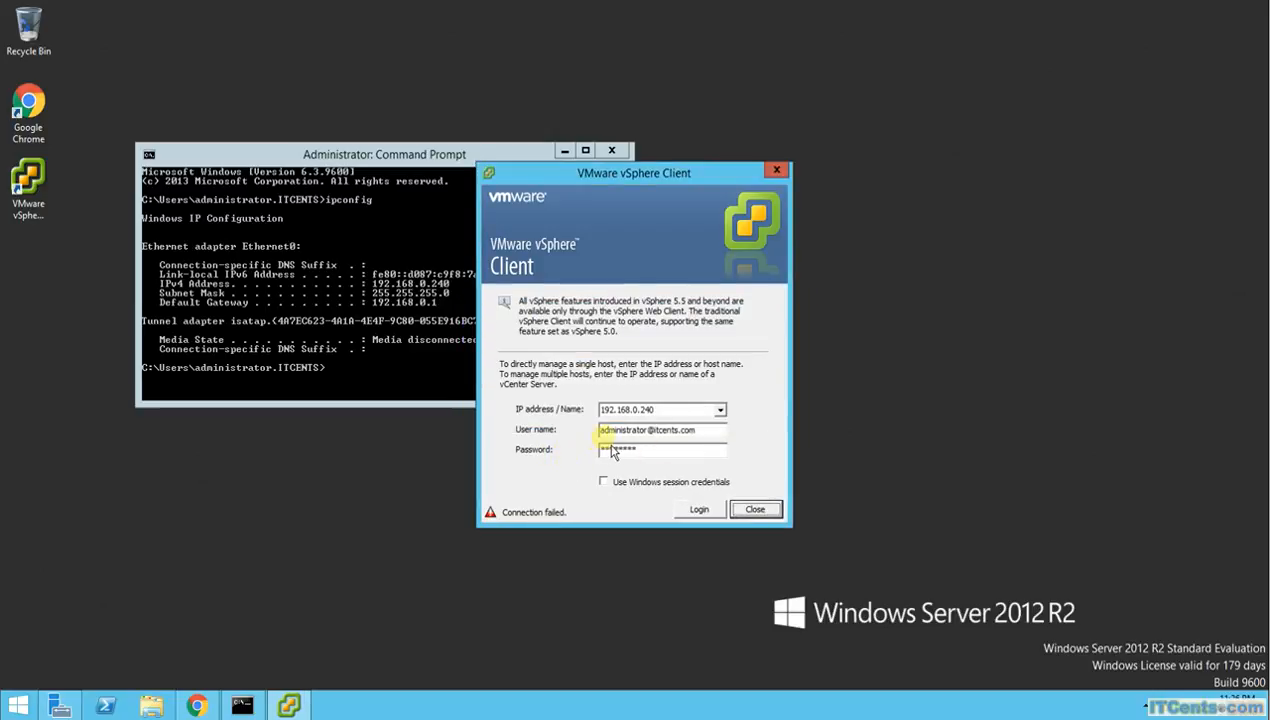
Retry the login with a re-entered password, which is rejected again
left_click_drag(650, 449, 537, 451)
type("********")
key("Return")
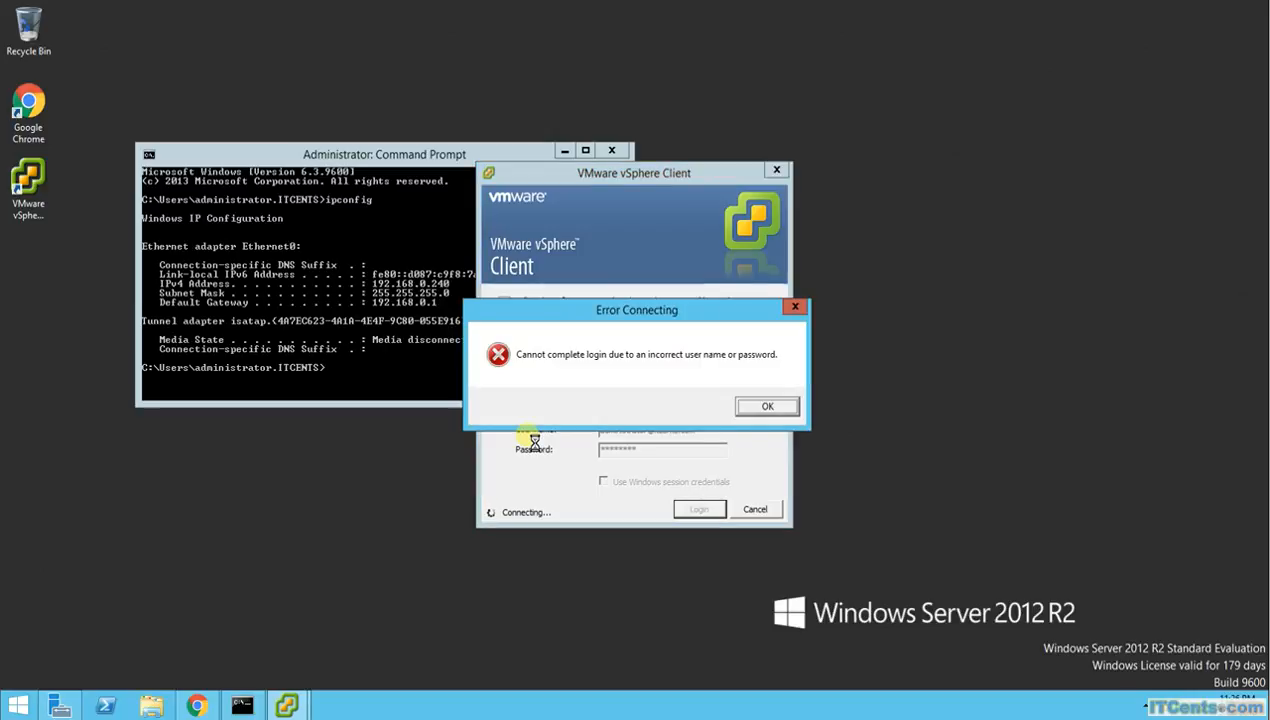
left_click(767, 405)
Shorten the user name to plain 'administrator' by removing the domain suffix
left_click_drag(700, 430, 655, 430)
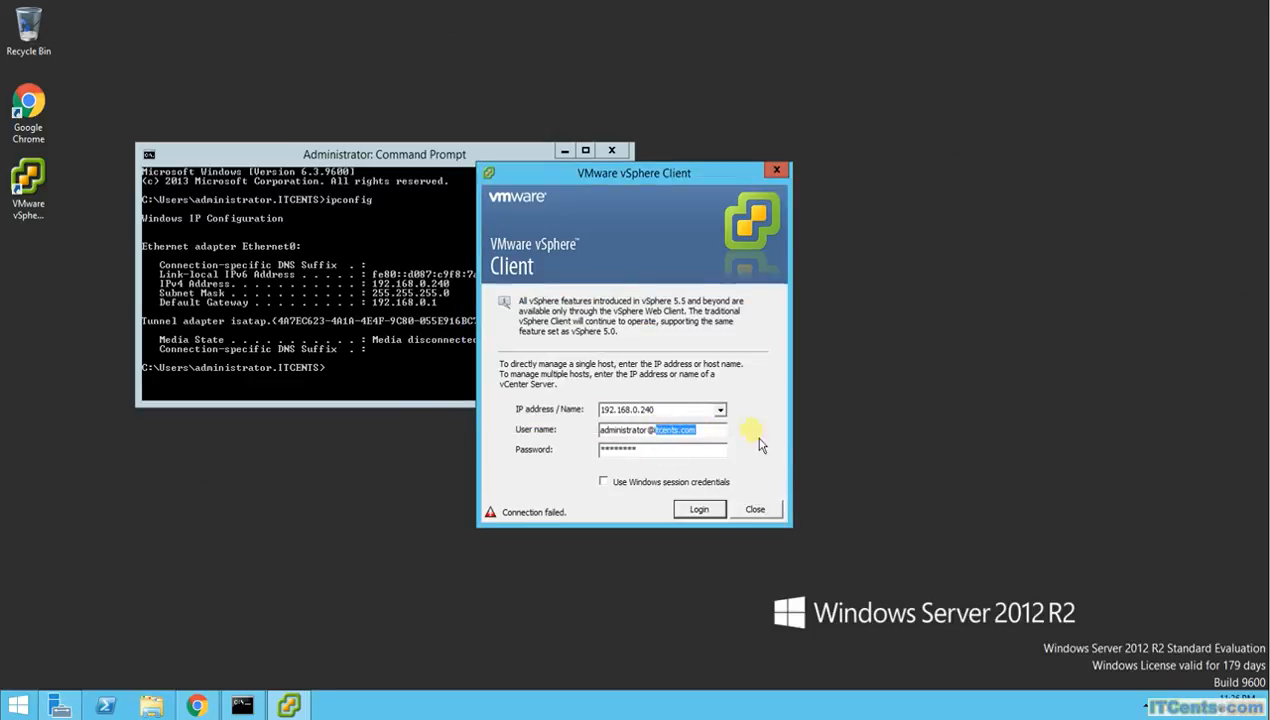
key("BackSpace")
key("BackSpace")
key("BackSpace")
type("r")
left_click(197, 706)
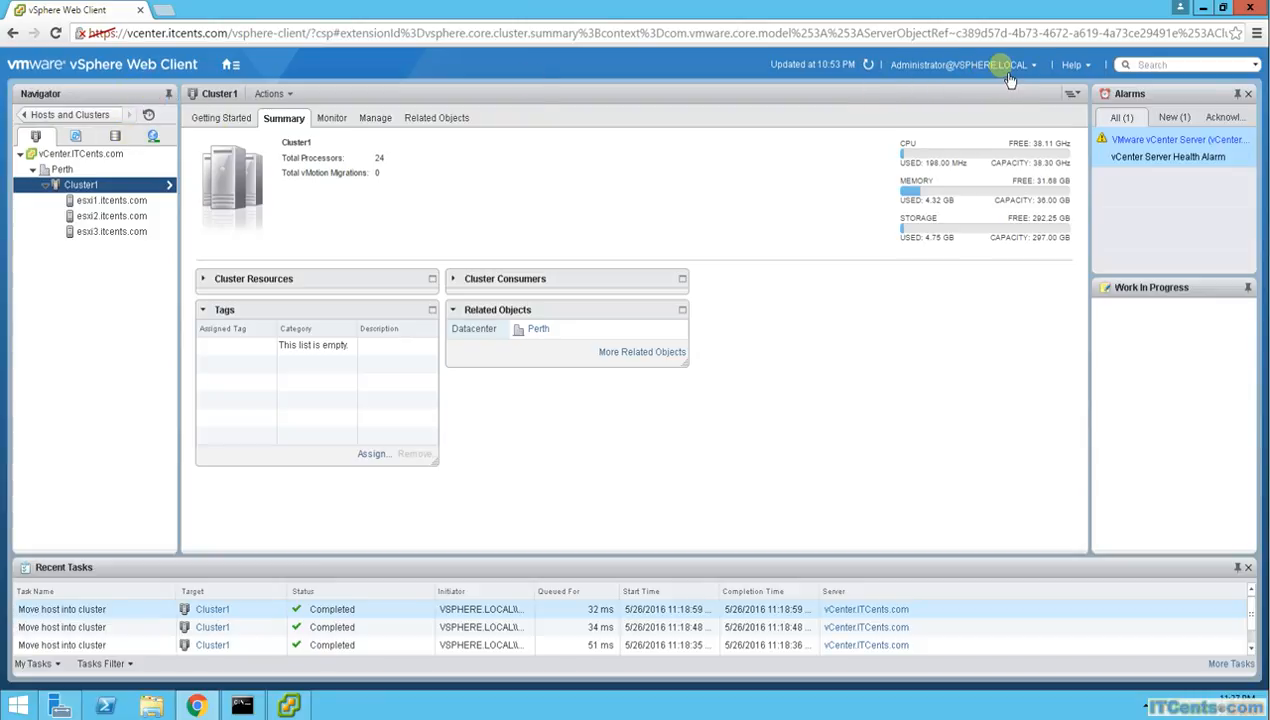
Go to Administration from the vSphere Web Client Home menu
left_click(234, 66)
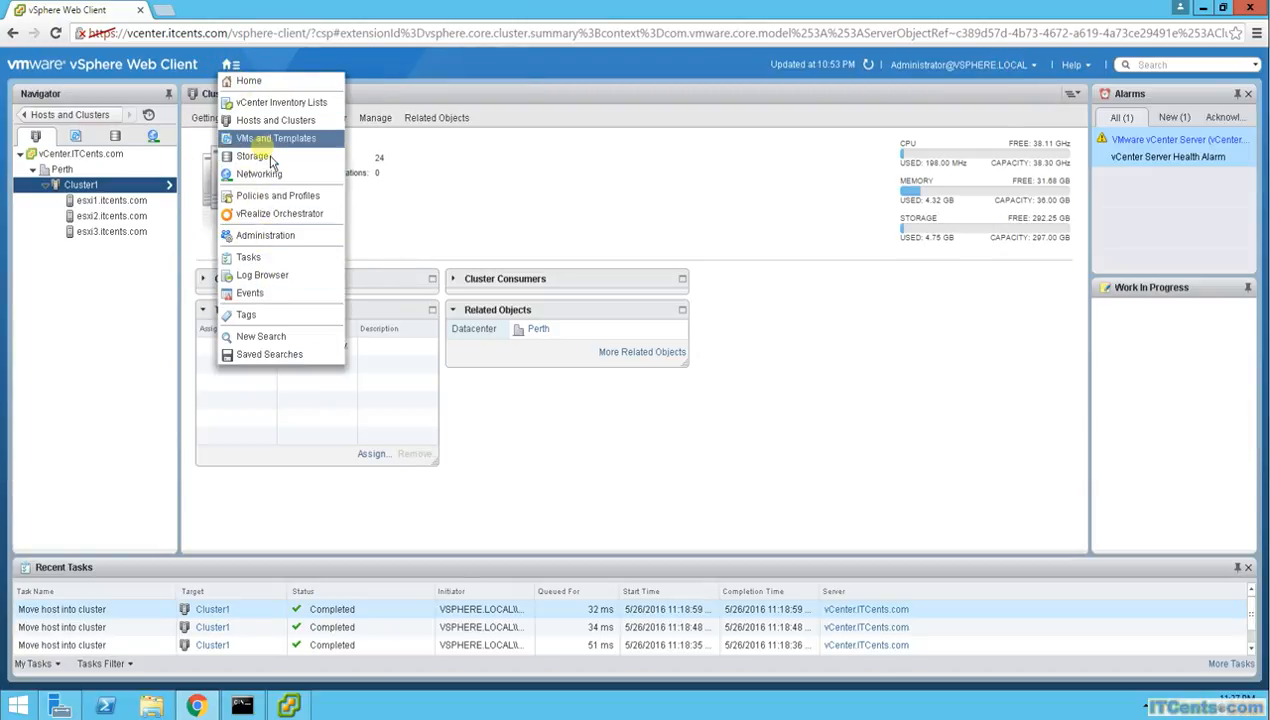
left_click(277, 247)
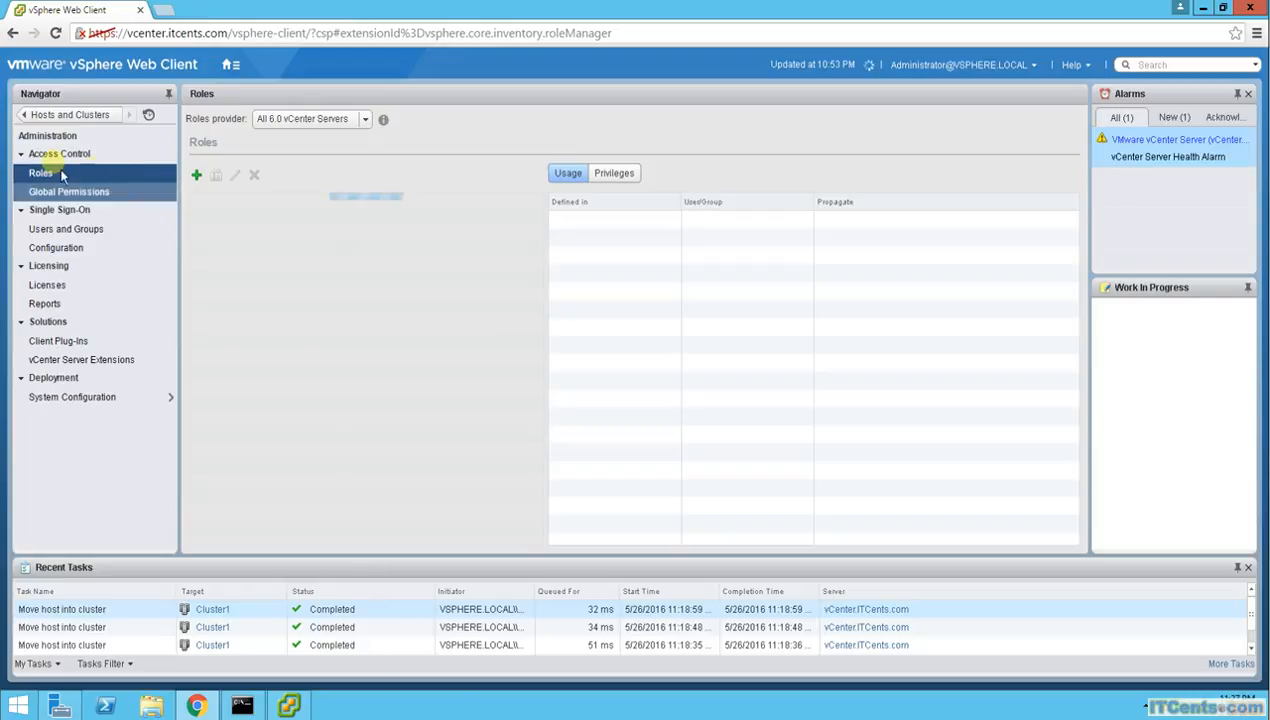
Inspect the vsphere.local and VCENTER identity sources under SSO Configuration, then begin adding a new one
left_click(57, 248)
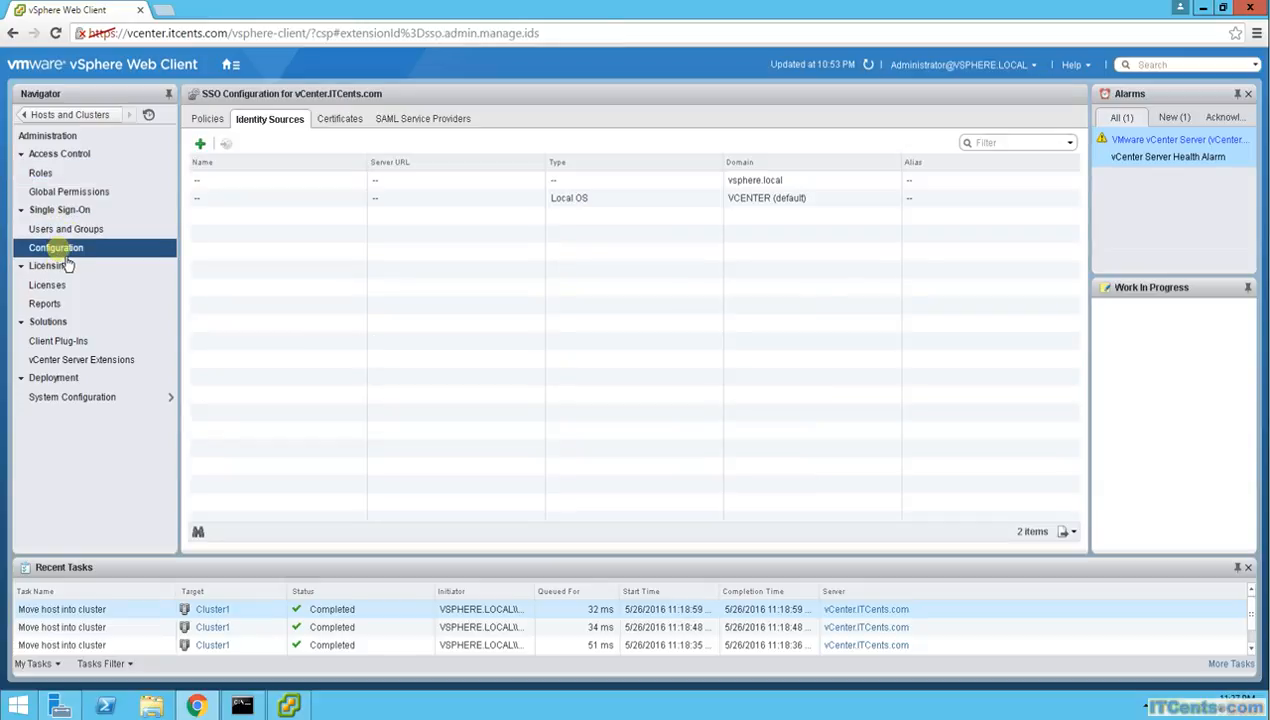
left_click(257, 121)
left_click(687, 201)
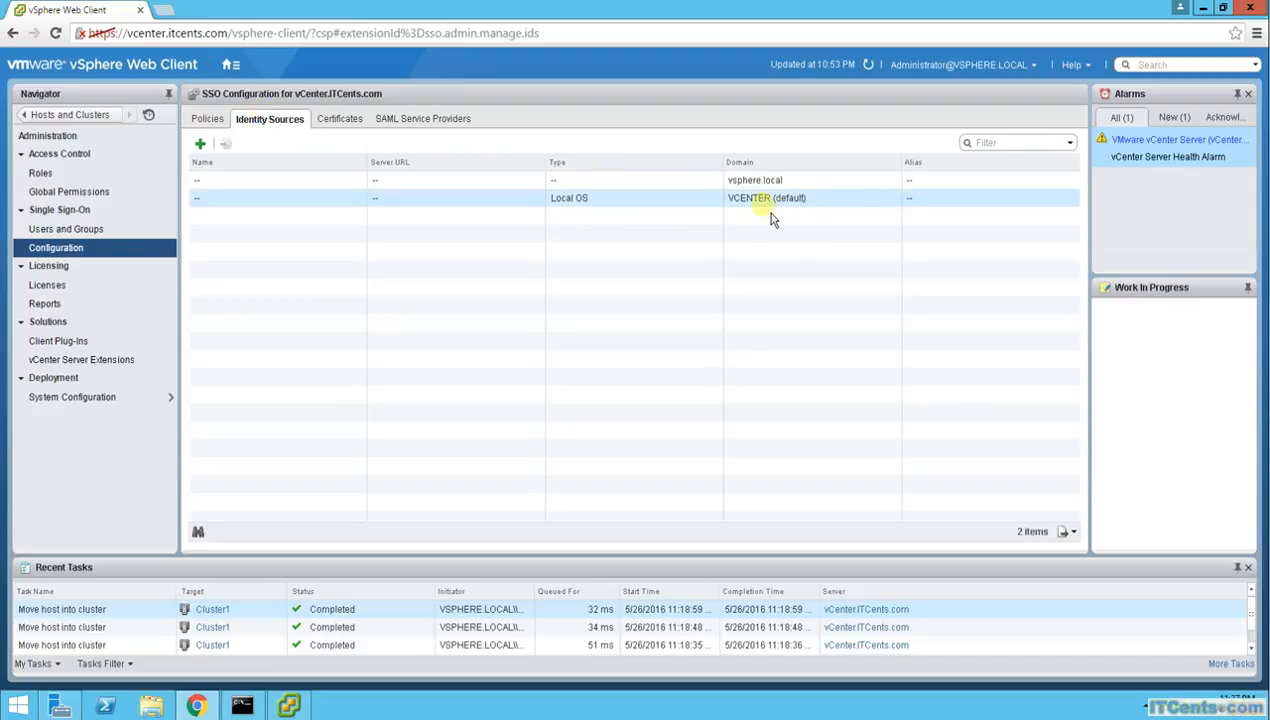
left_click(762, 238)
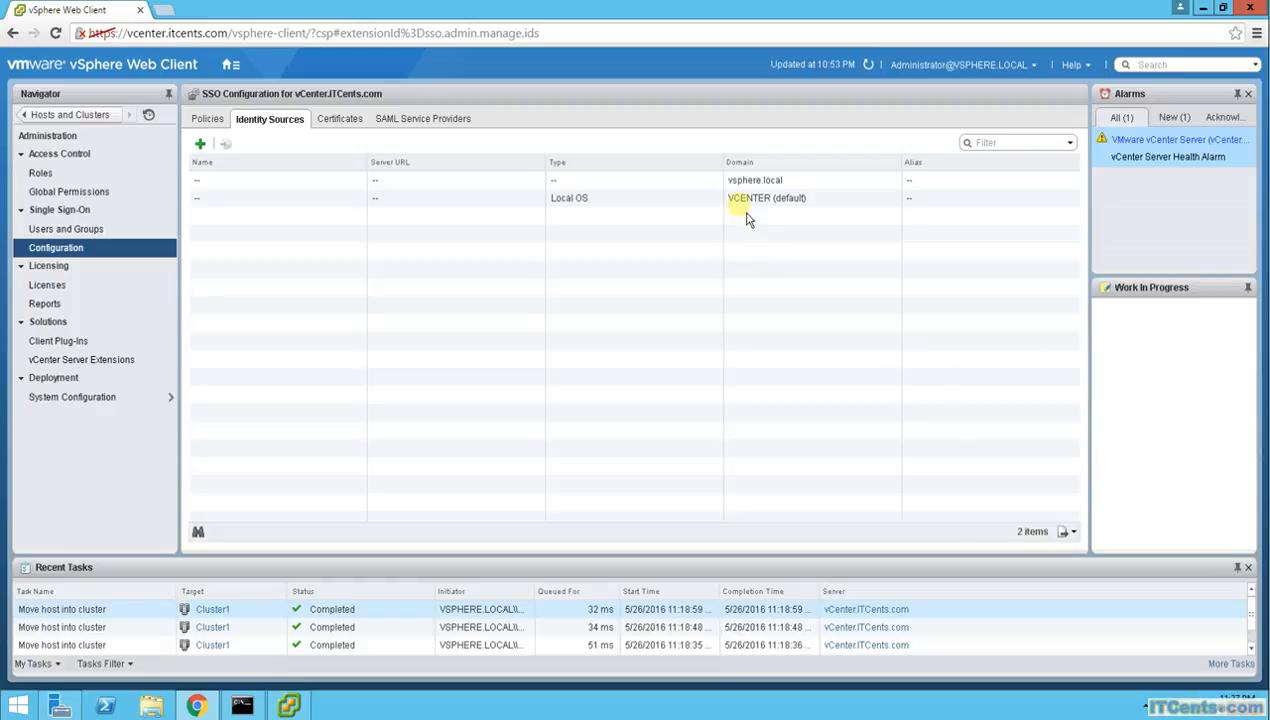
left_click(774, 184)
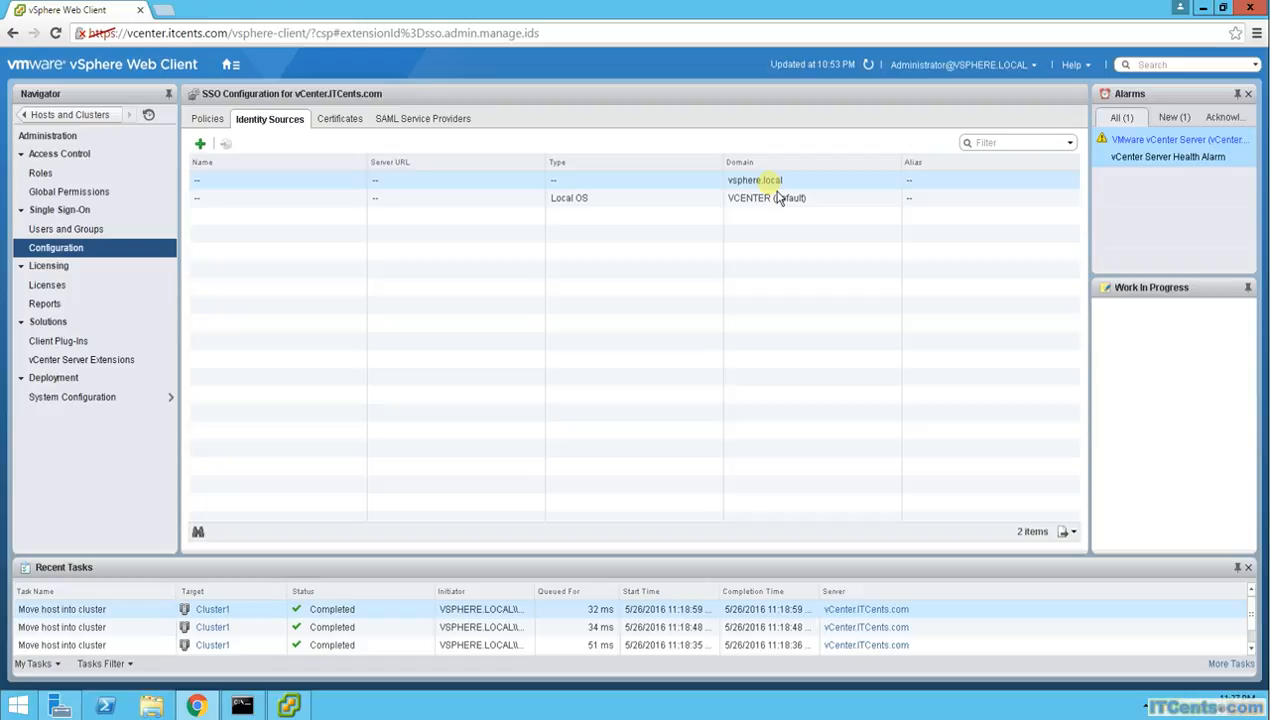
left_click(789, 198)
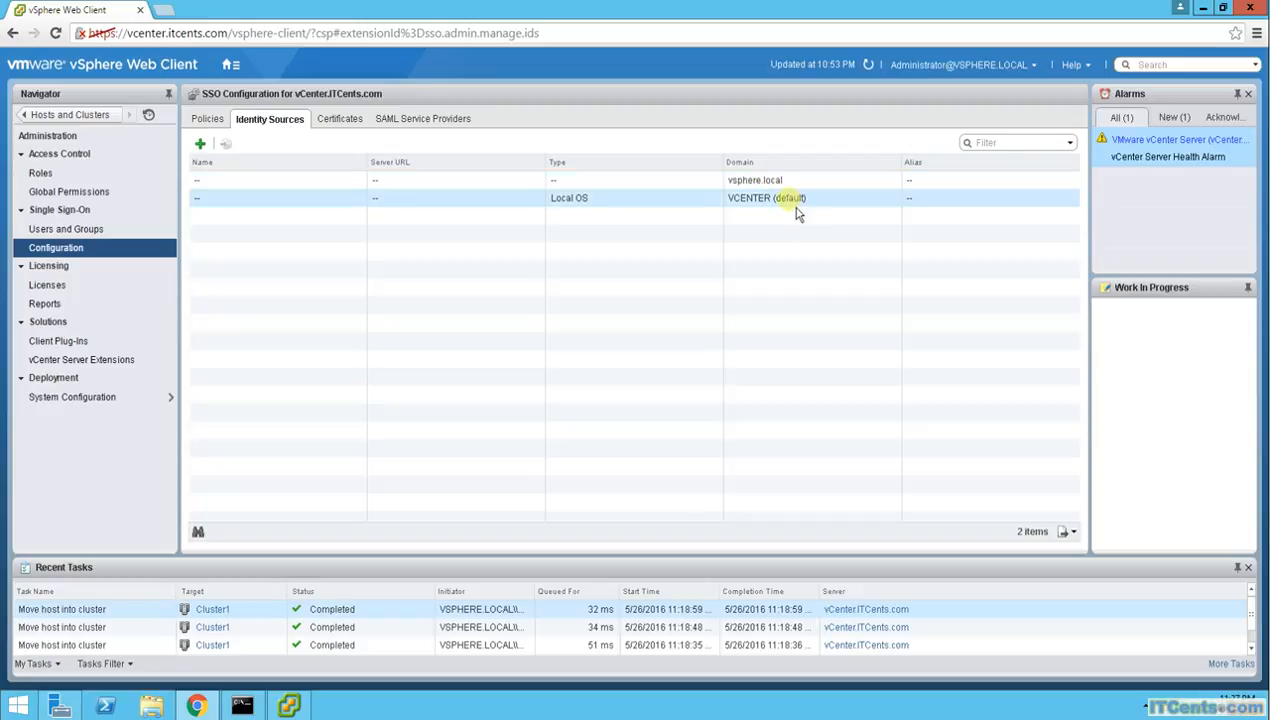
left_click(760, 221)
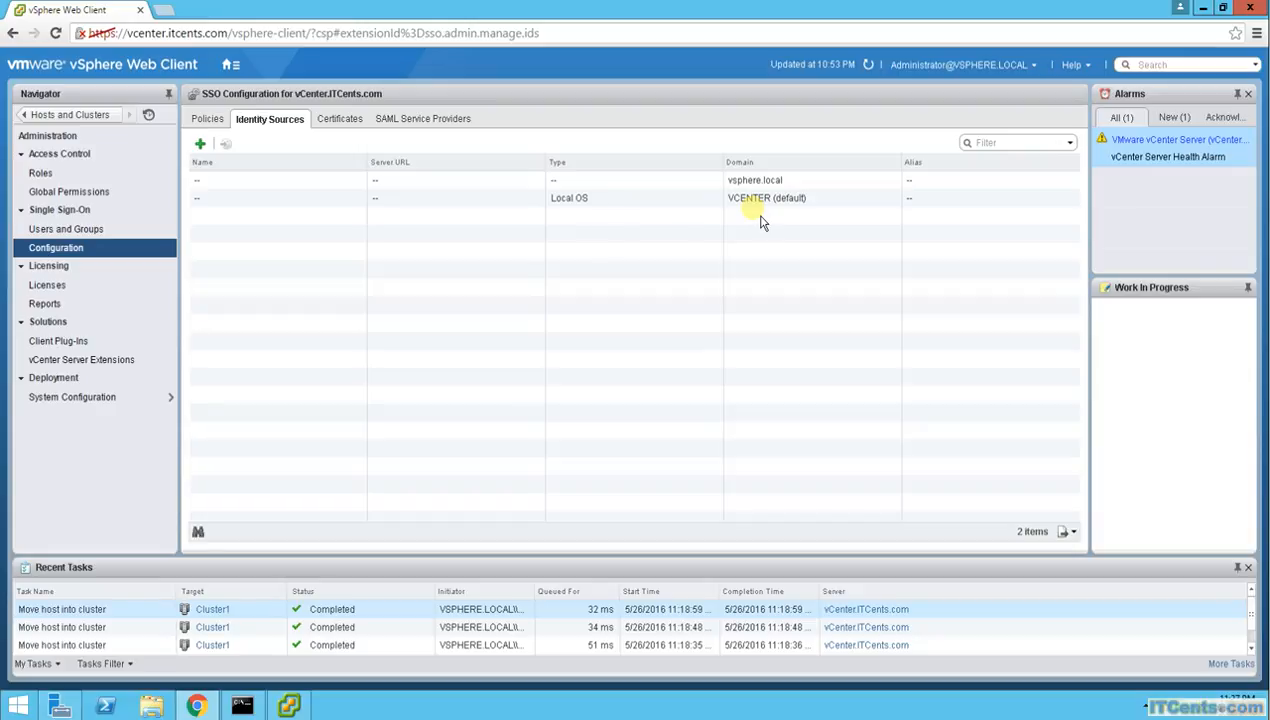
left_click(758, 204)
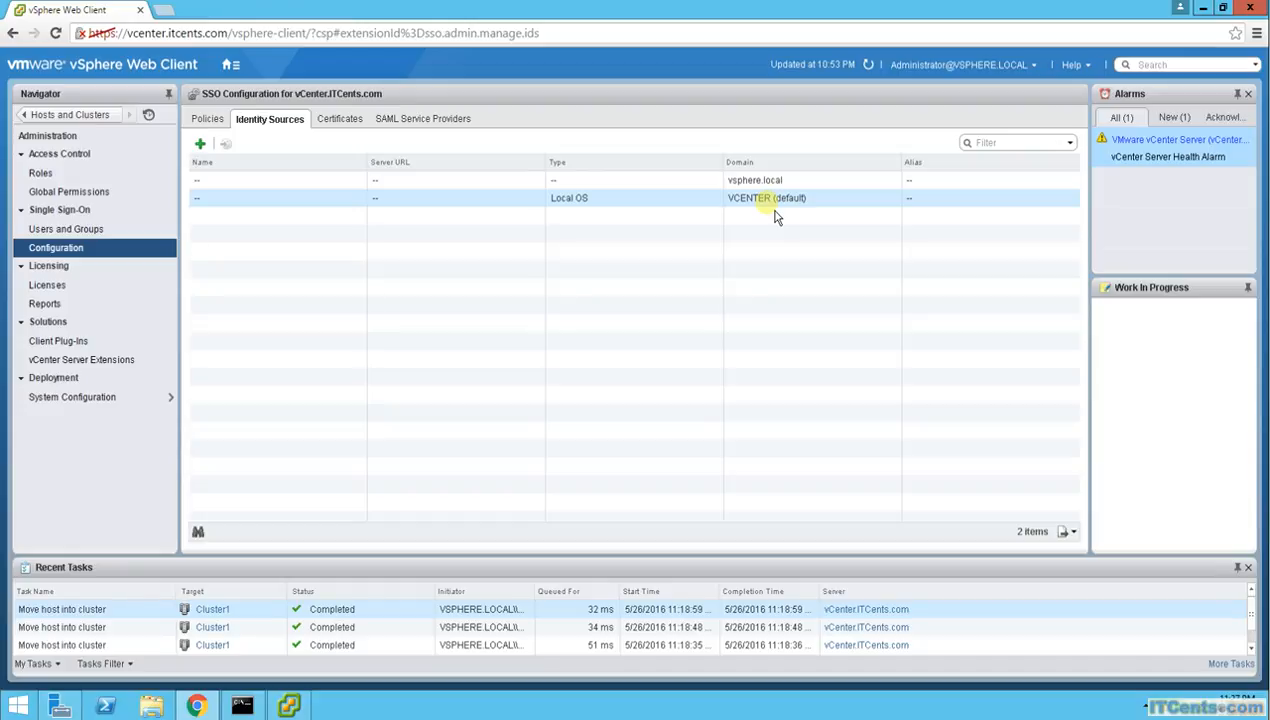
left_click(203, 148)
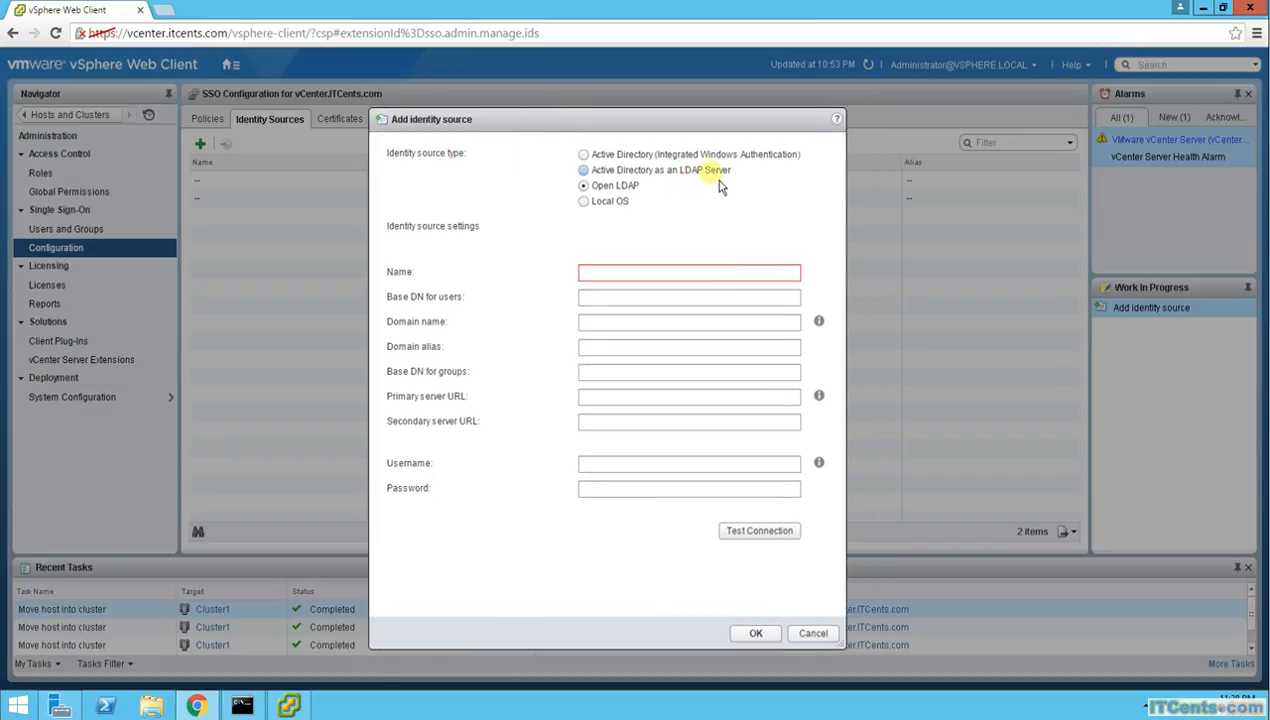
Add ITCents.com as an Active Directory (Integrated Windows Authentication) source using the machine account, and select it
left_click(584, 156)
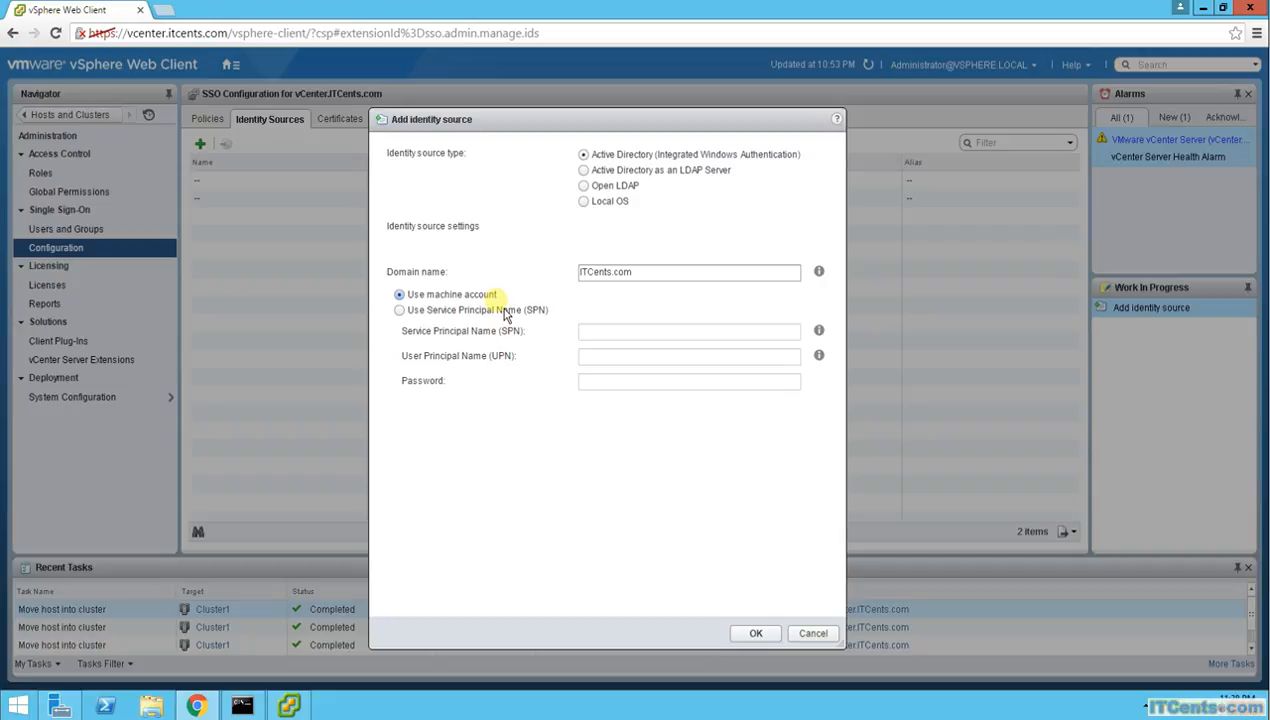
left_click(752, 641)
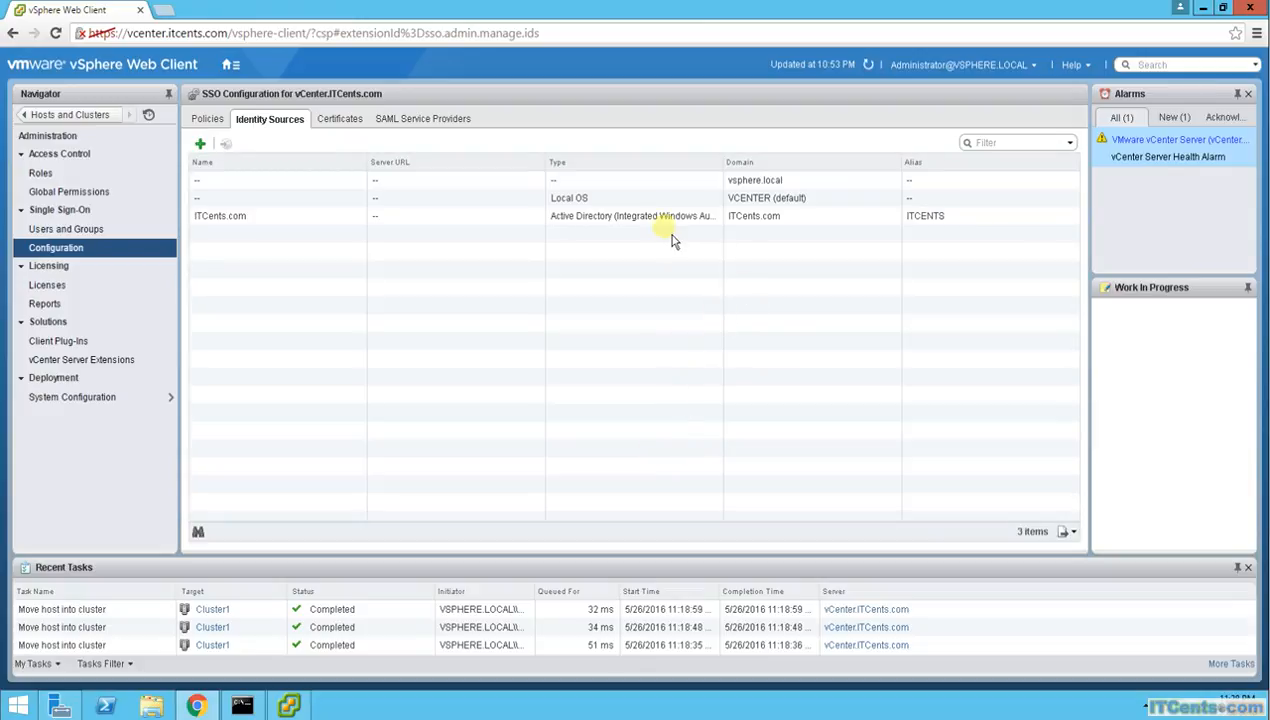
left_click(600, 220)
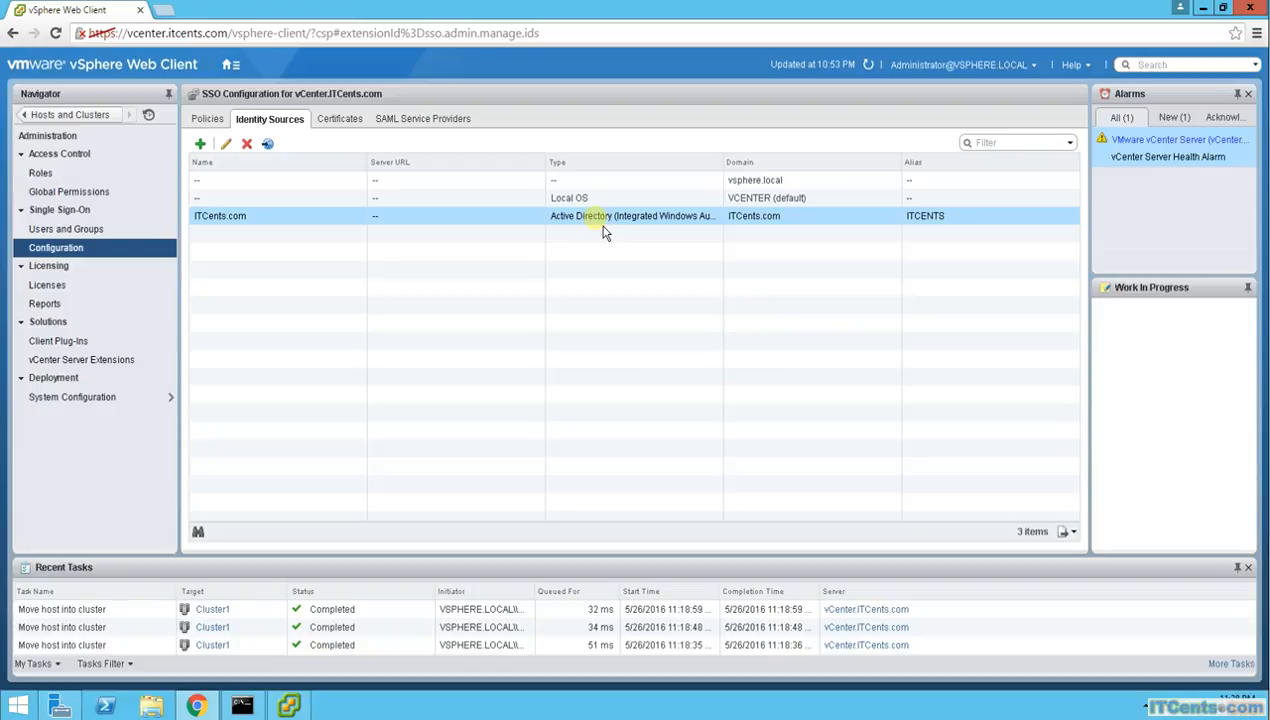
Make ITCents.com the default SSO domain, confirming the warning
left_click(279, 158)
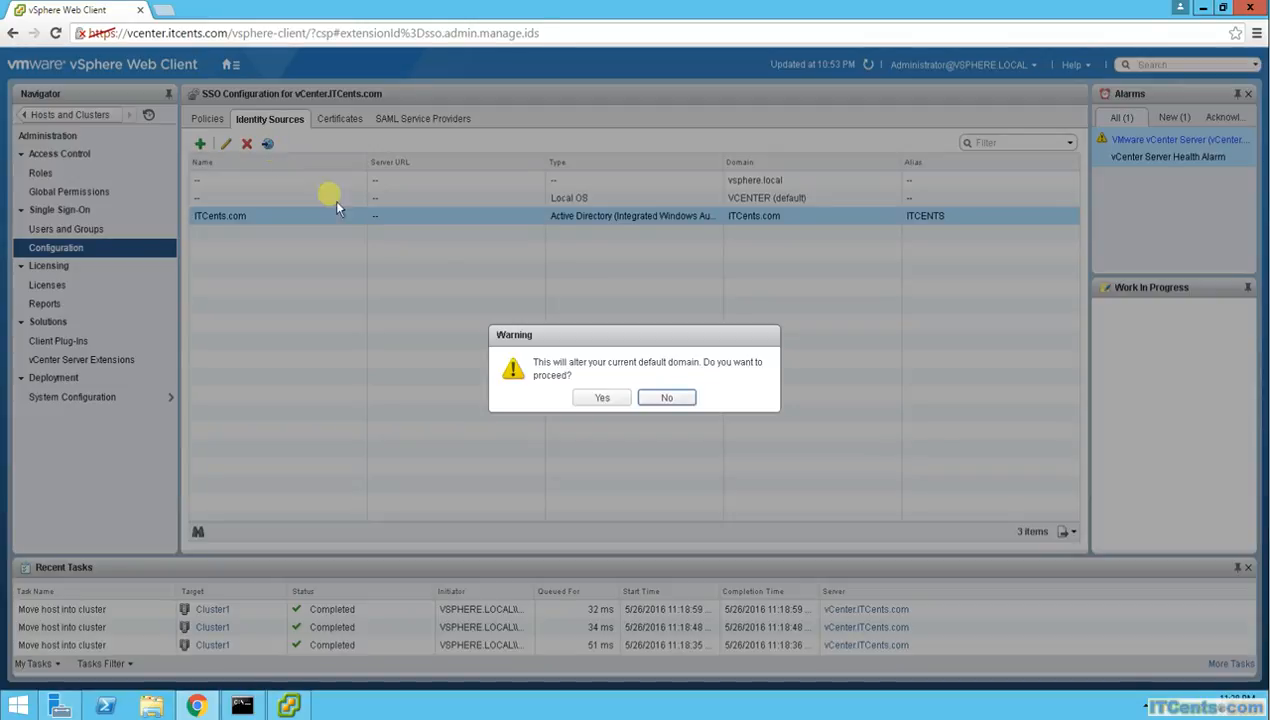
left_click(601, 401)
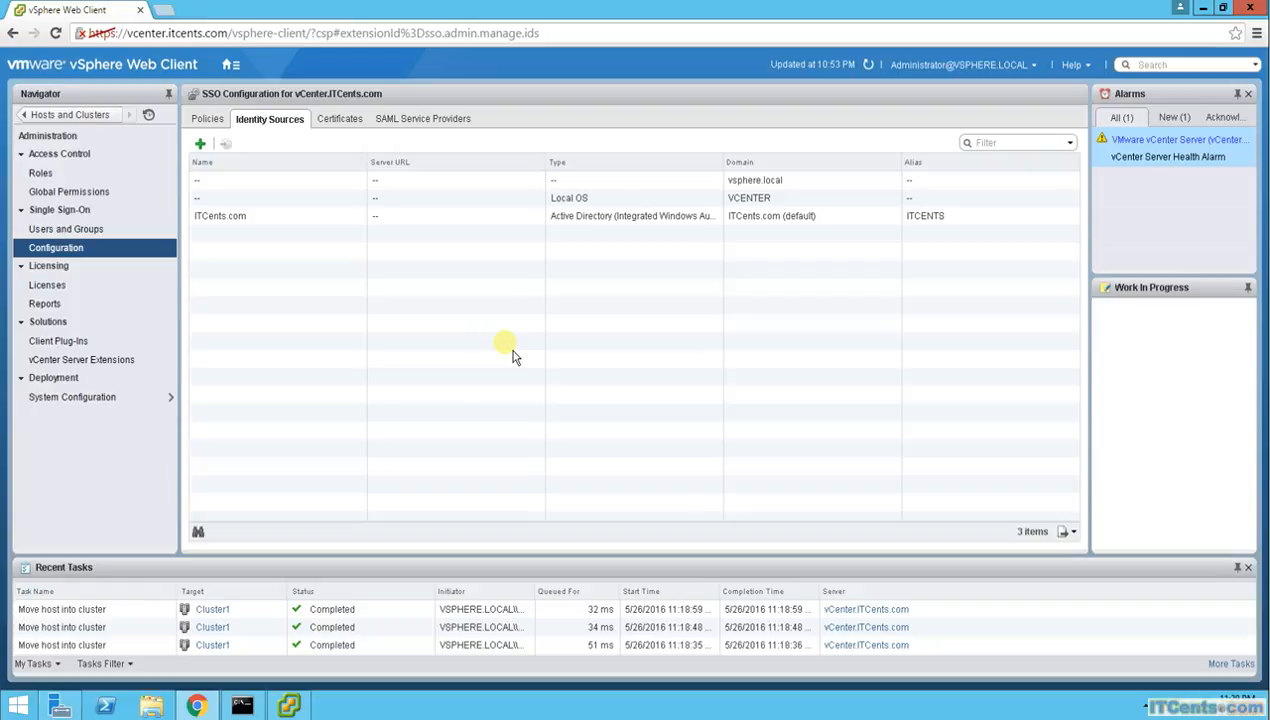
left_click(66, 229)
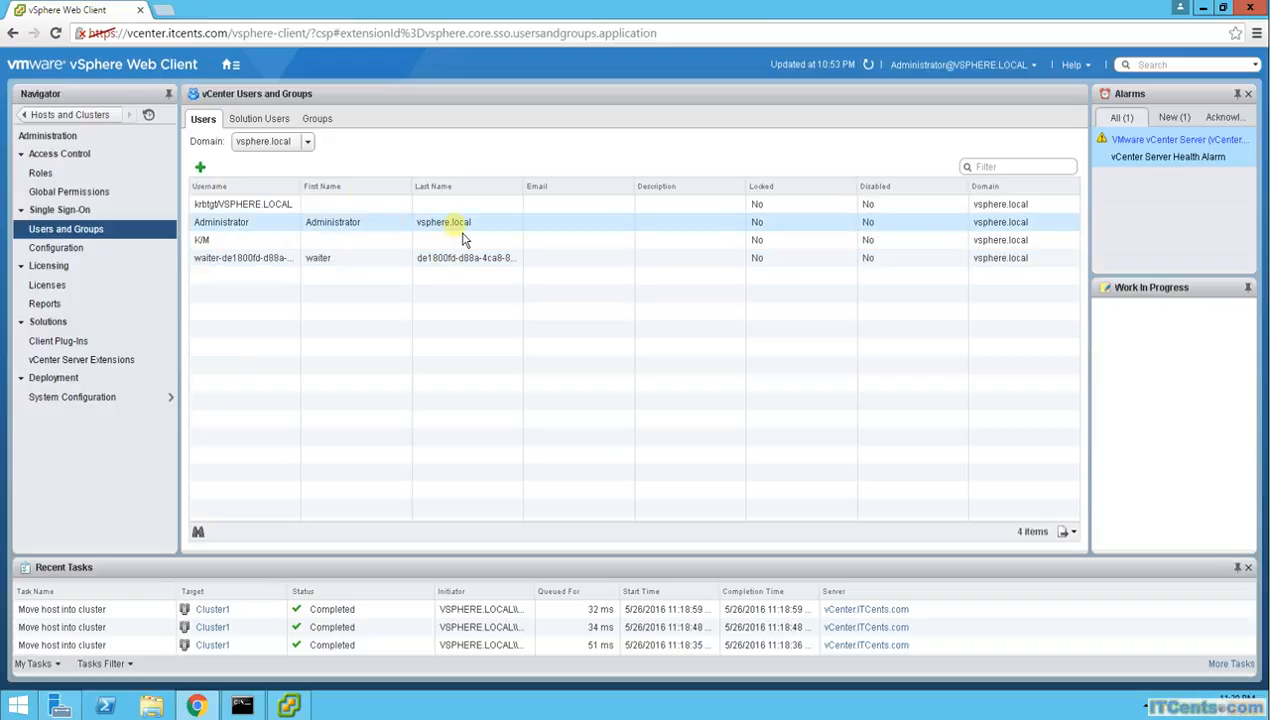
Show the 11 vsphere.local SSO groups and view the empty DCAdmins group's members
left_click(317, 119)
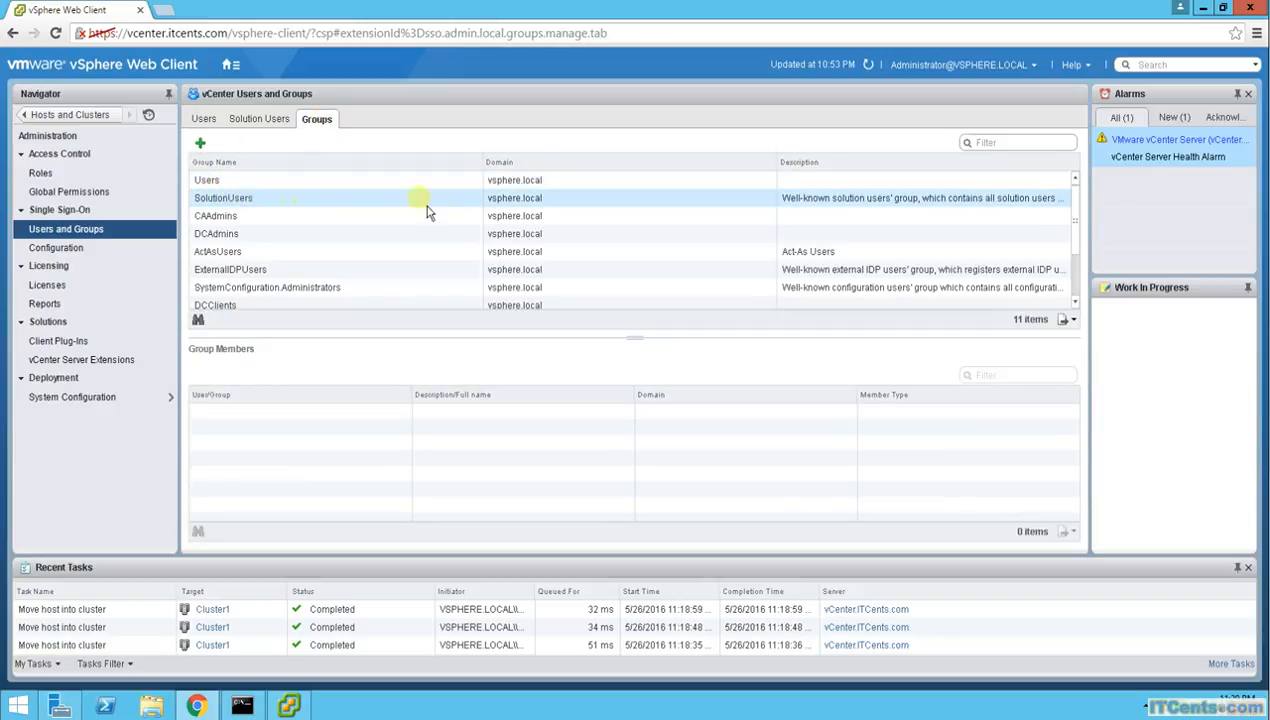
left_click(232, 249)
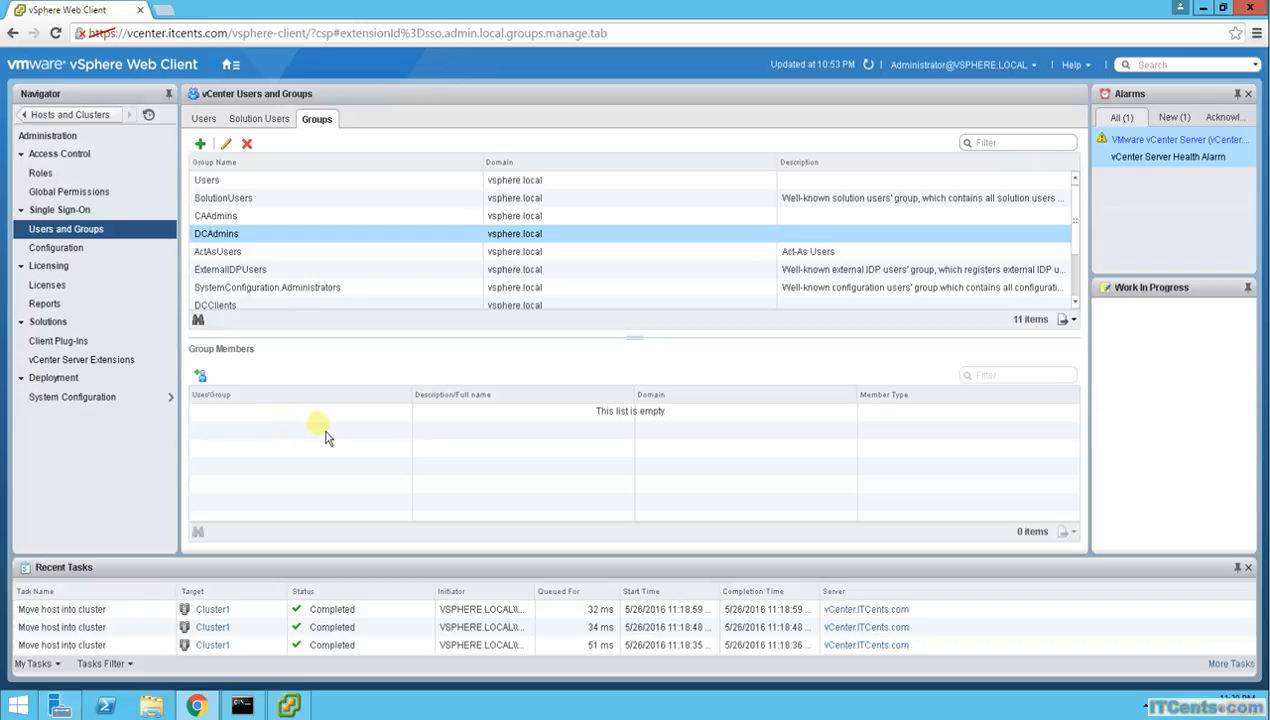
Scroll to the Administrators group and view its sole member, the vsphere.local Administrator
scroll(460, 292, "down", 2)
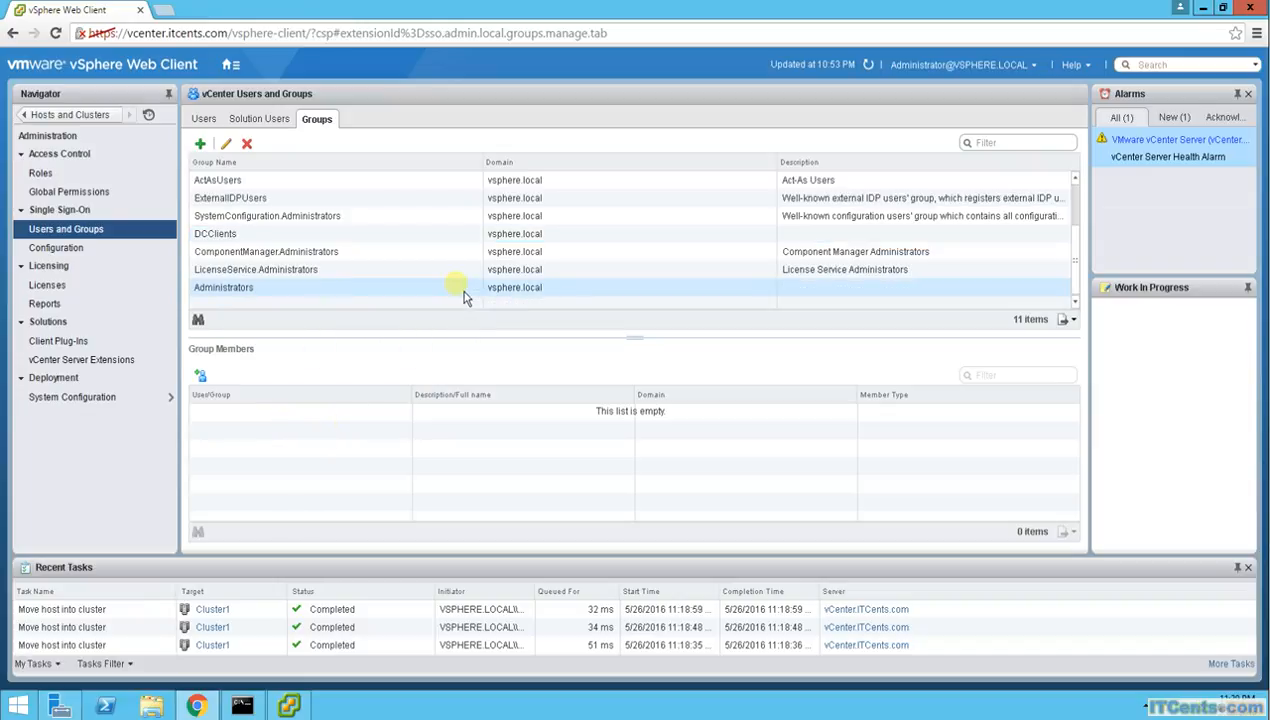
left_click(253, 300)
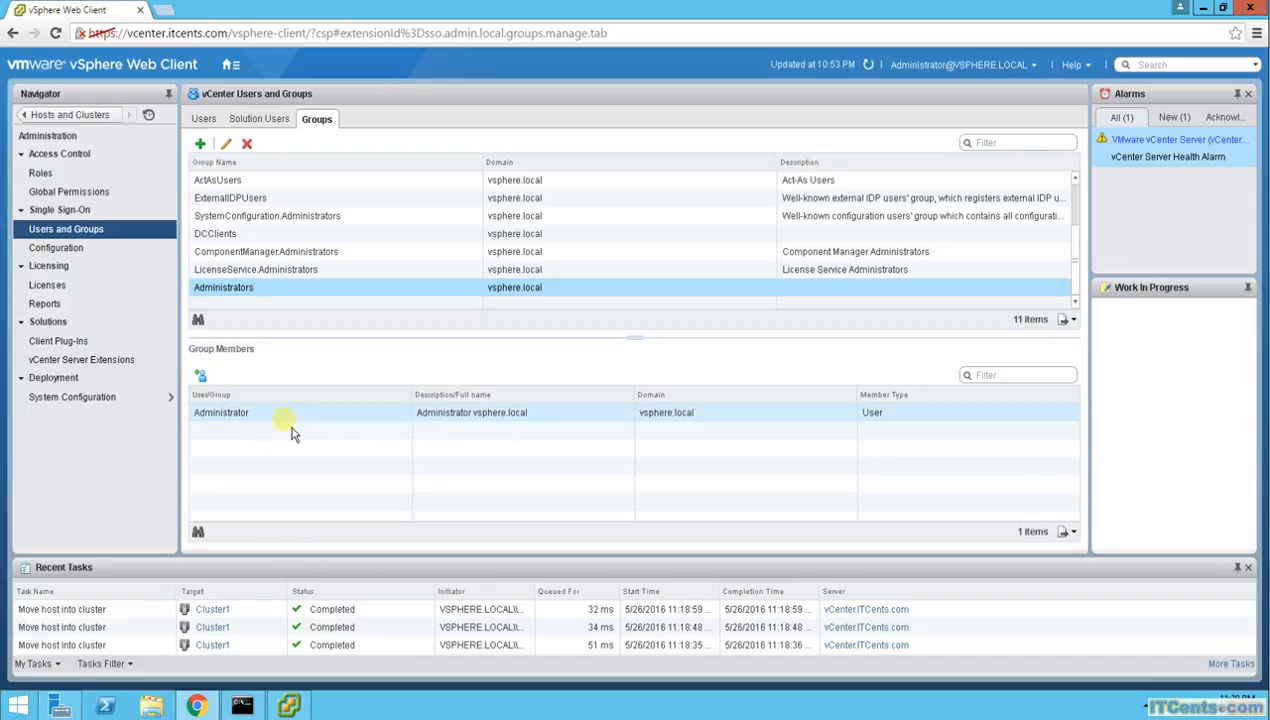
left_click(302, 294)
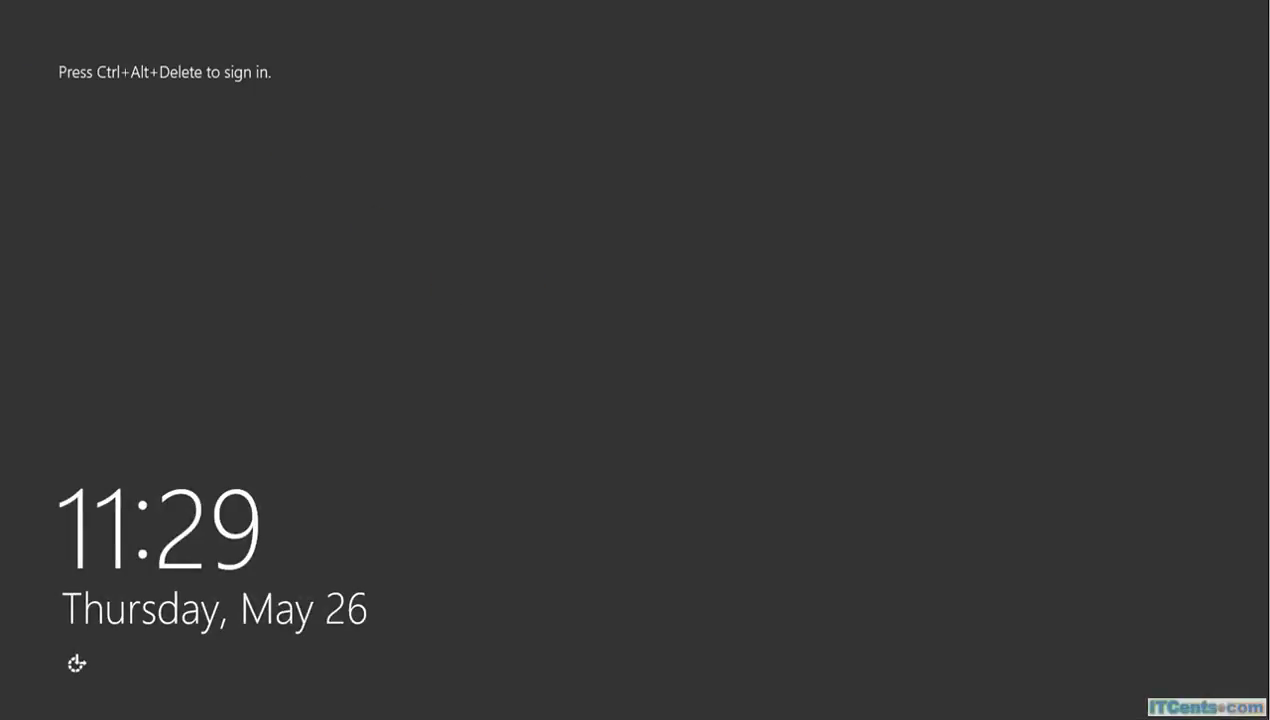
Sign in to Windows Server 2012 R2 as the domain administrator with the account password
key("ctrl+alt+Delete")
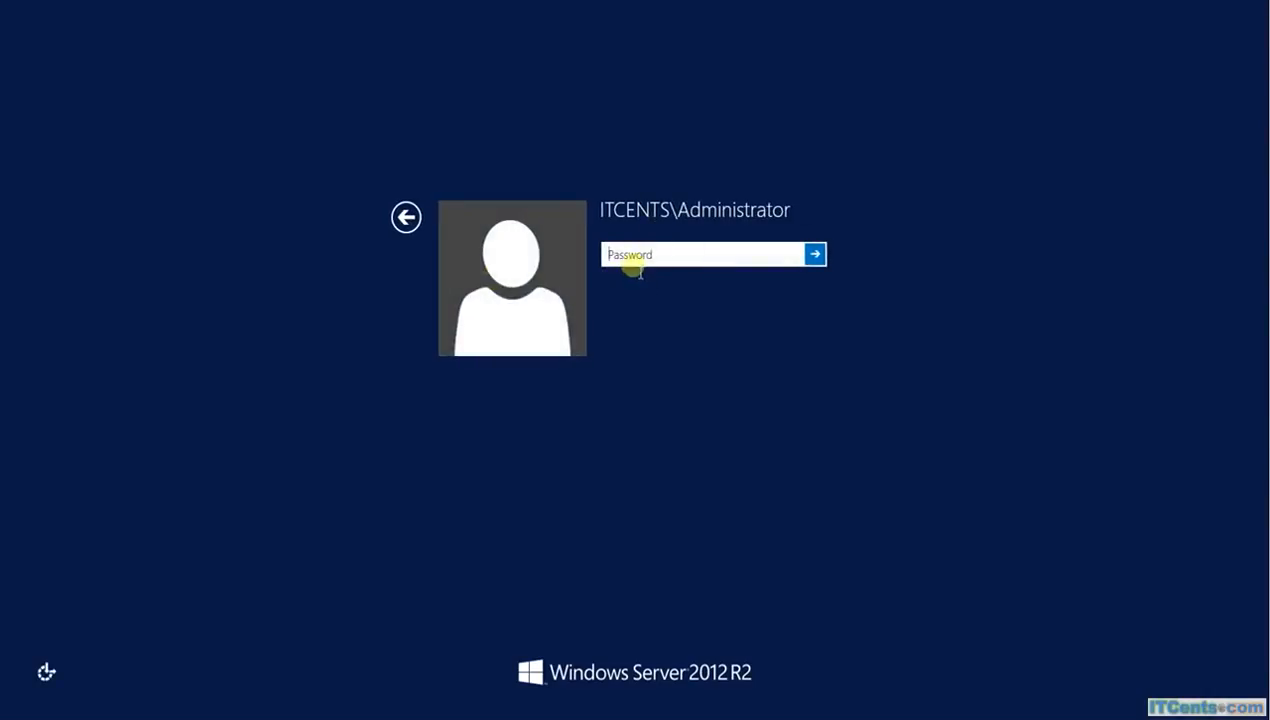
type("P@ssw0rd")
key("Return")
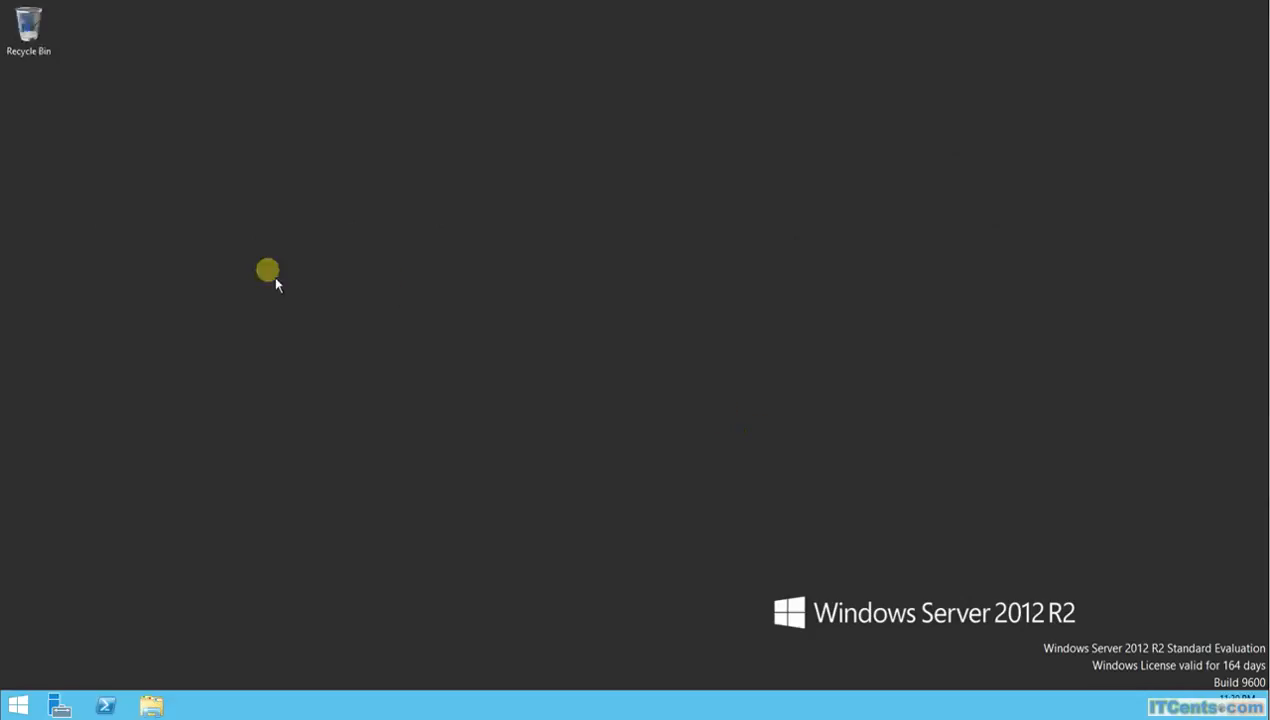
left_click(58, 706)
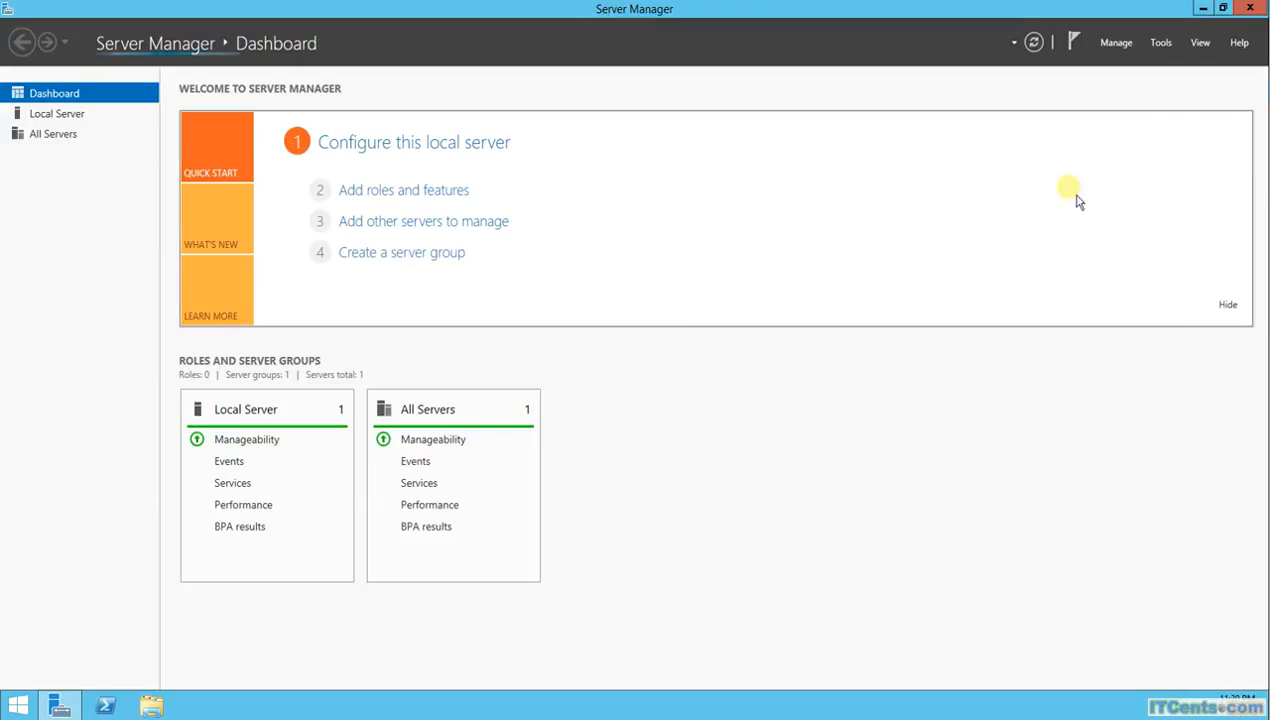
Launch Active Directory Users and Computers from Server Manager's Tools menu and maximize it
left_click(1160, 44)
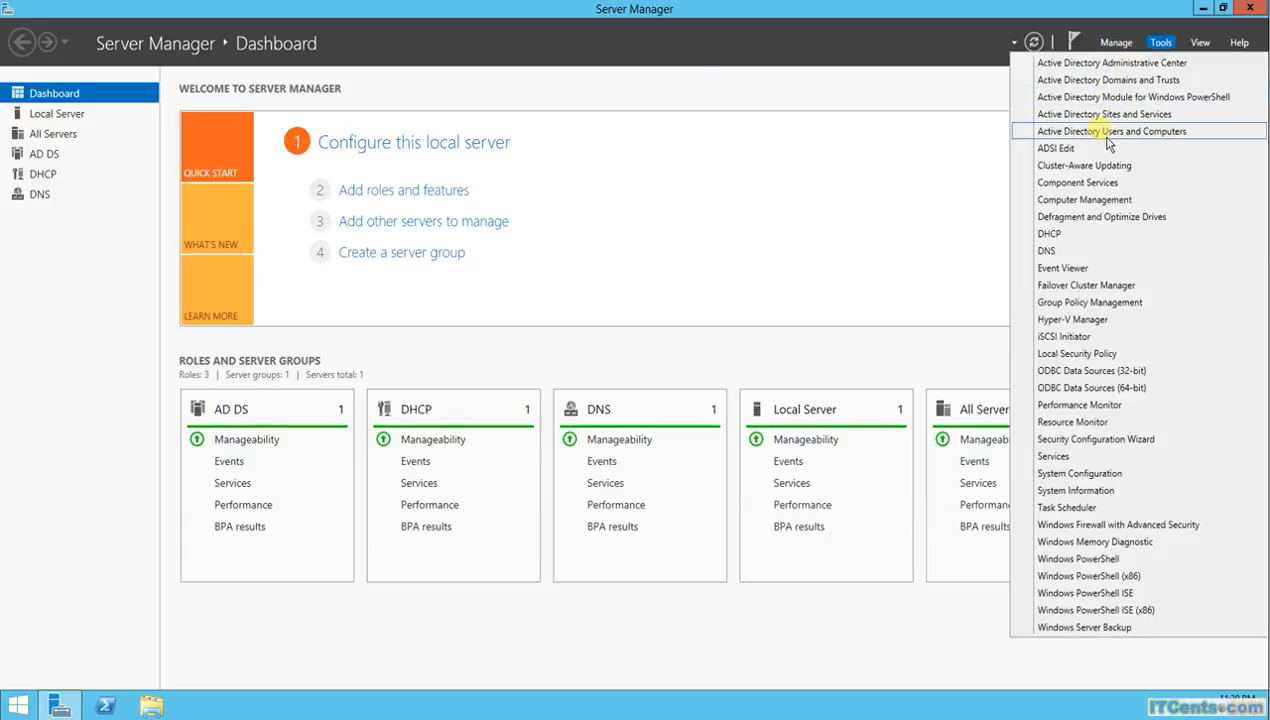
left_click(1100, 134)
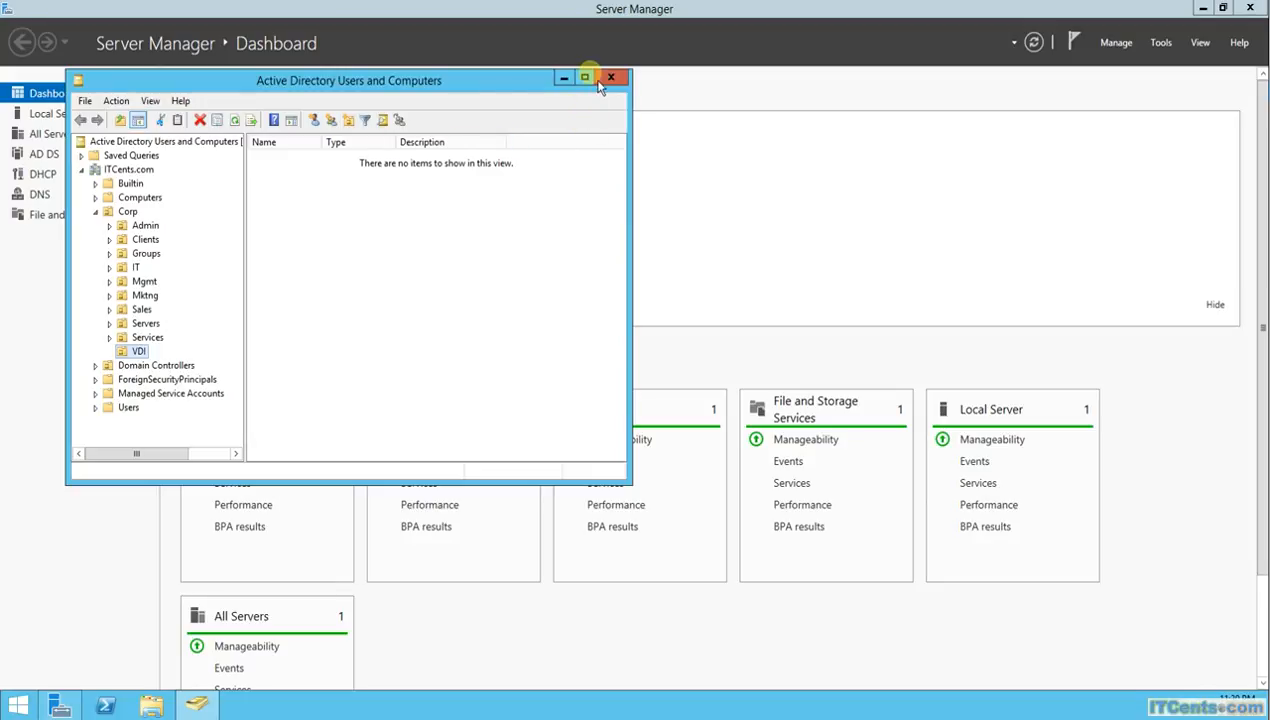
left_click(588, 77)
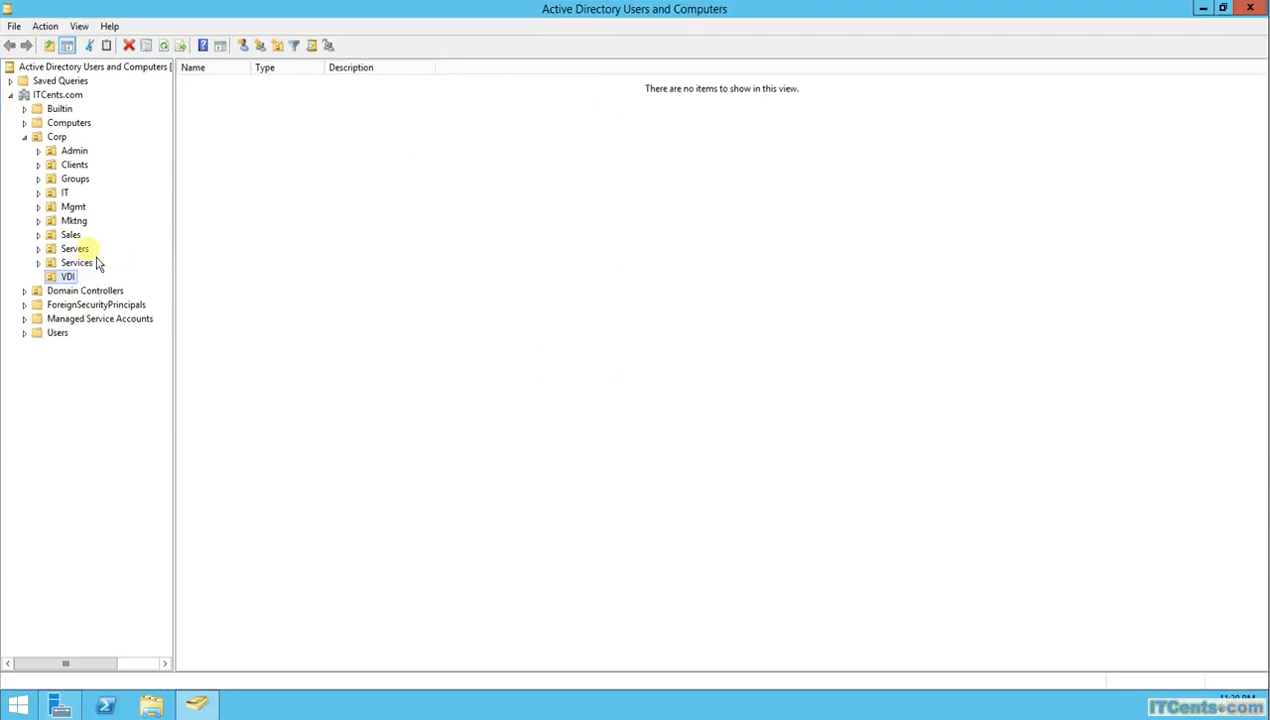
Create the global security group vSphereAdmins in Corp > Groups and open its properties
left_click(86, 181)
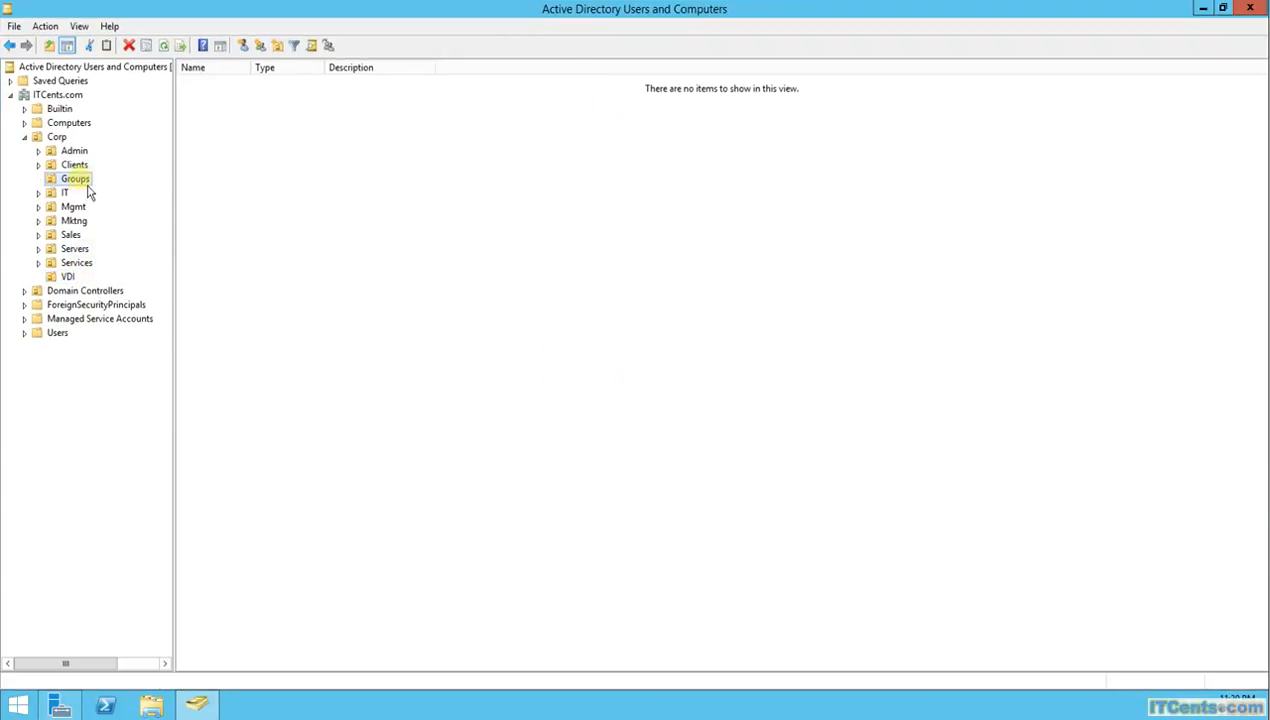
right_click(84, 182)
mouse_move(145, 243)
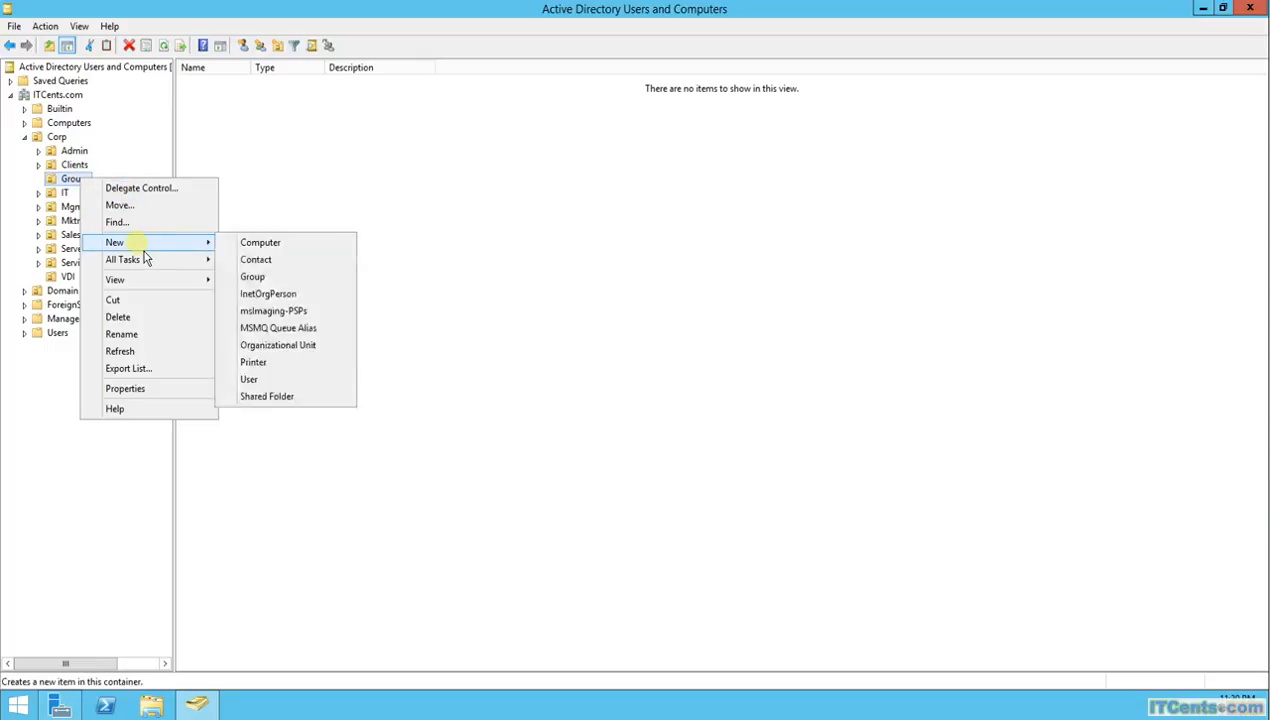
left_click(266, 278)
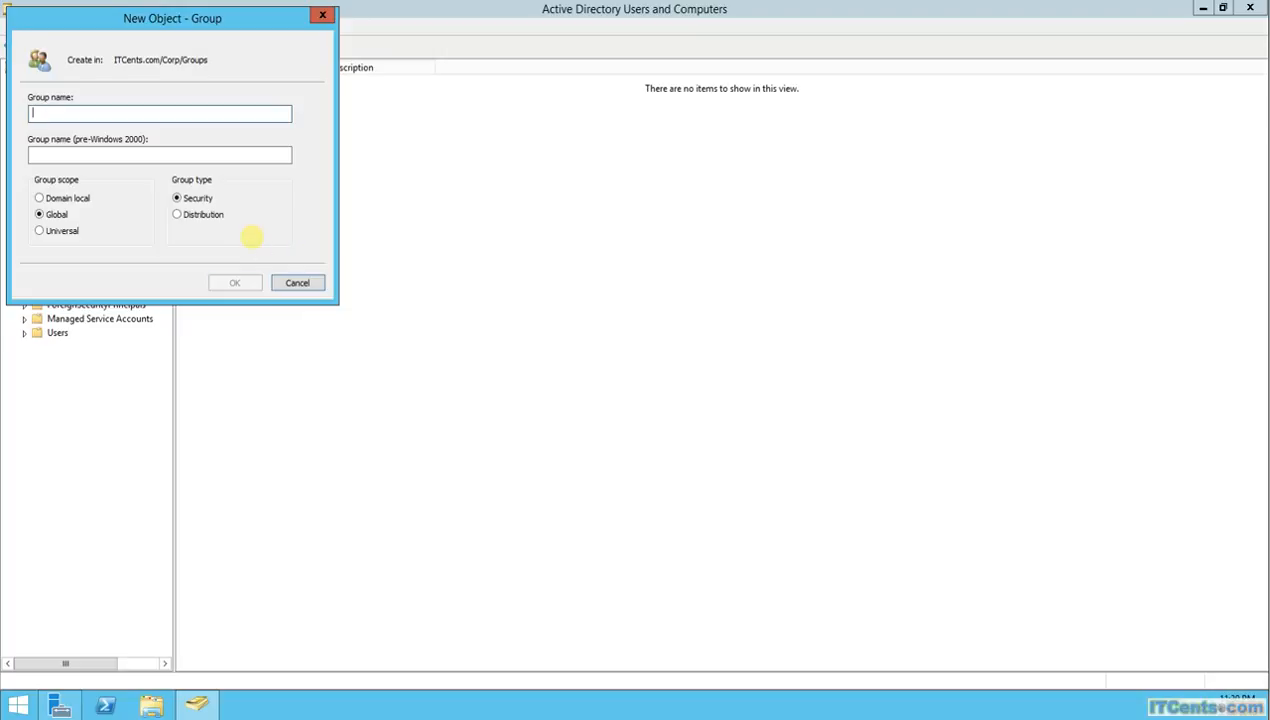
type("vSphereAdmins")
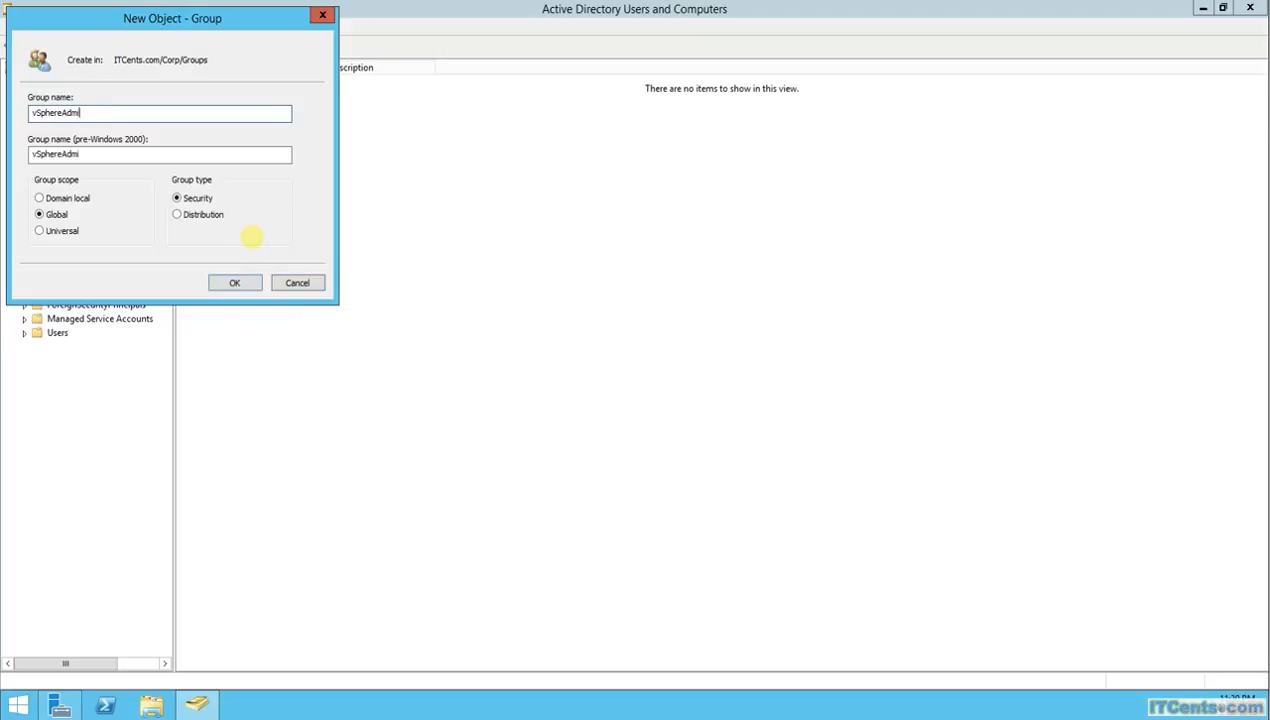
left_click(216, 284)
left_click(225, 88)
double_click(227, 90)
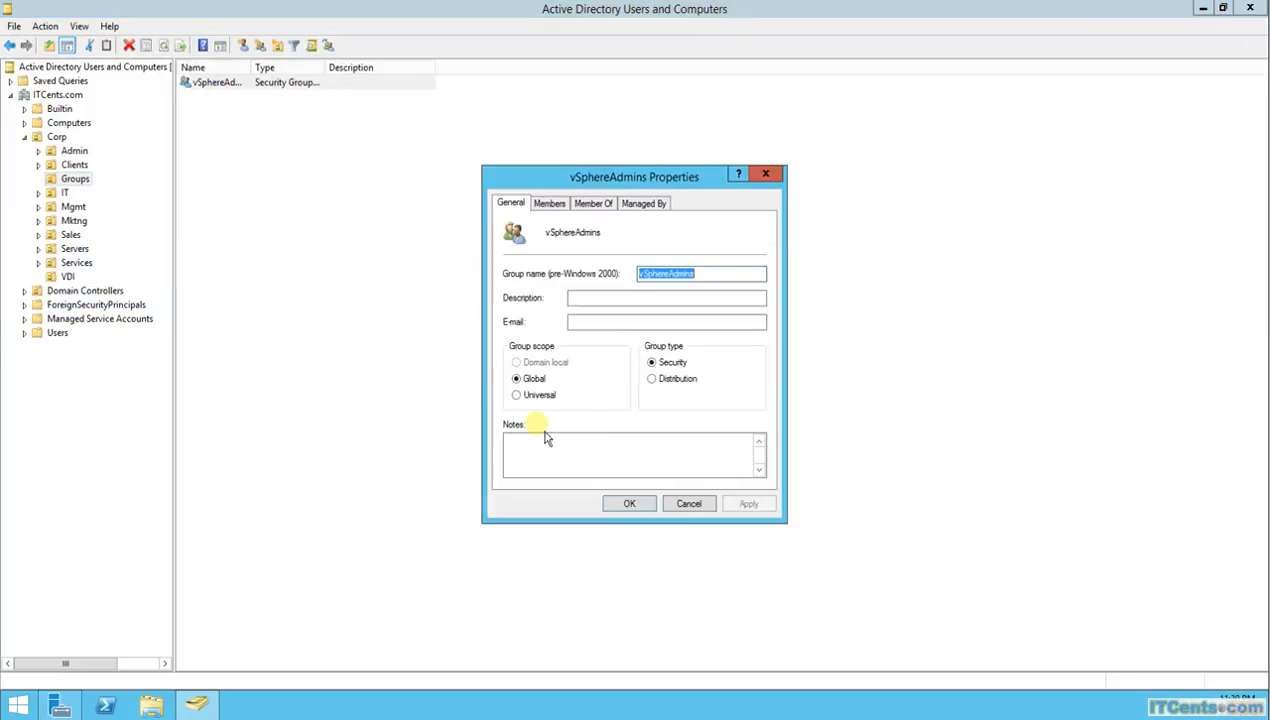
Add Administrator as a member of vSphereAdmins, then apply and close the properties
left_click(549, 202)
left_click(540, 460)
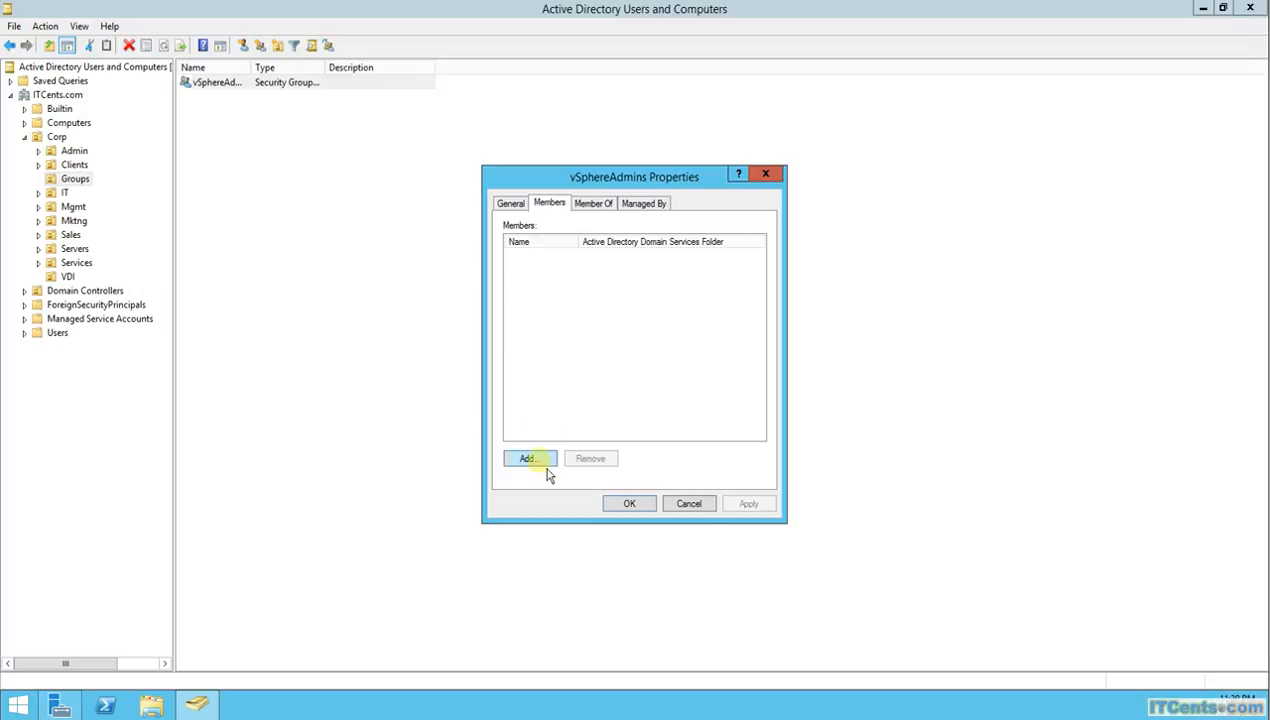
type("ad")
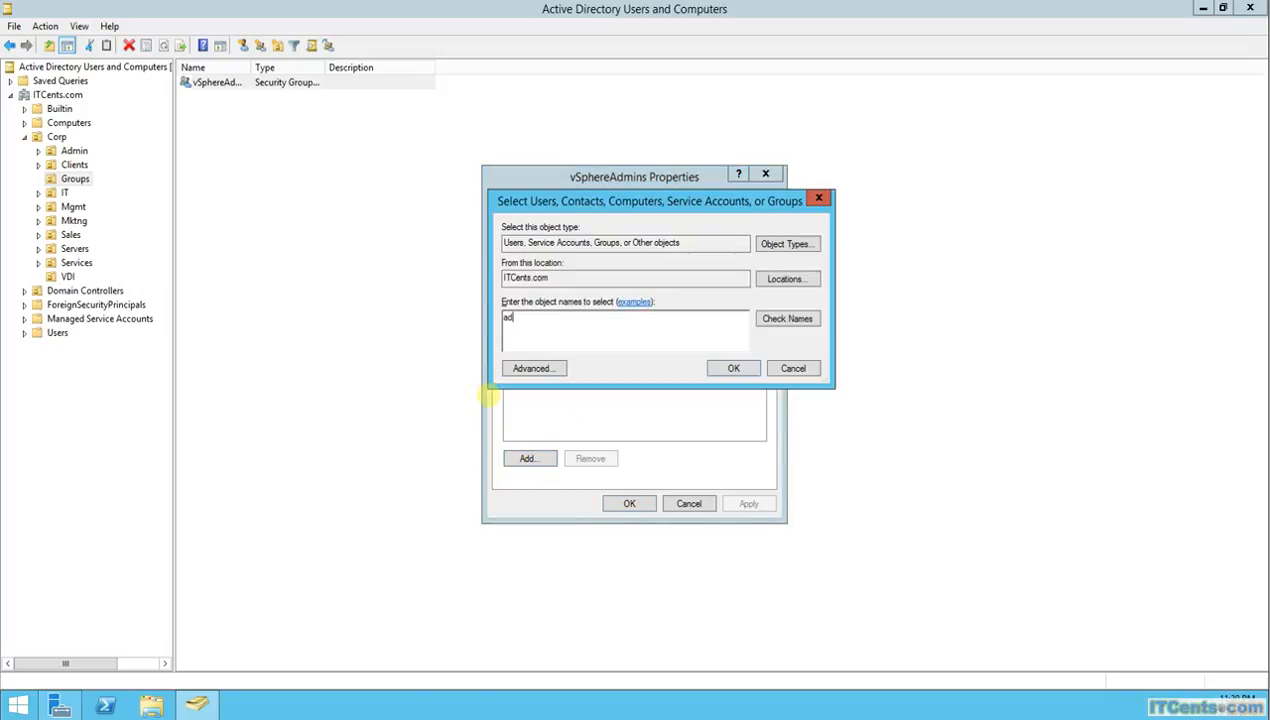
type("ministrator")
key("Return")
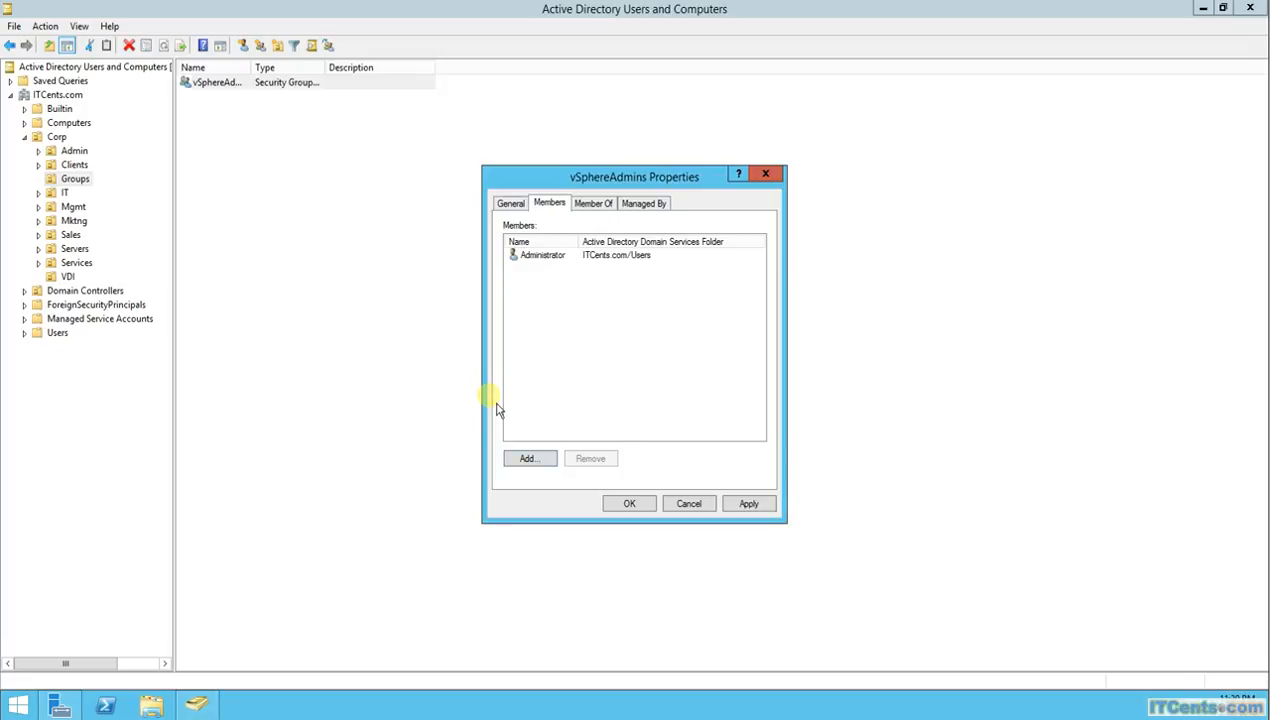
left_click(748, 505)
left_click(630, 505)
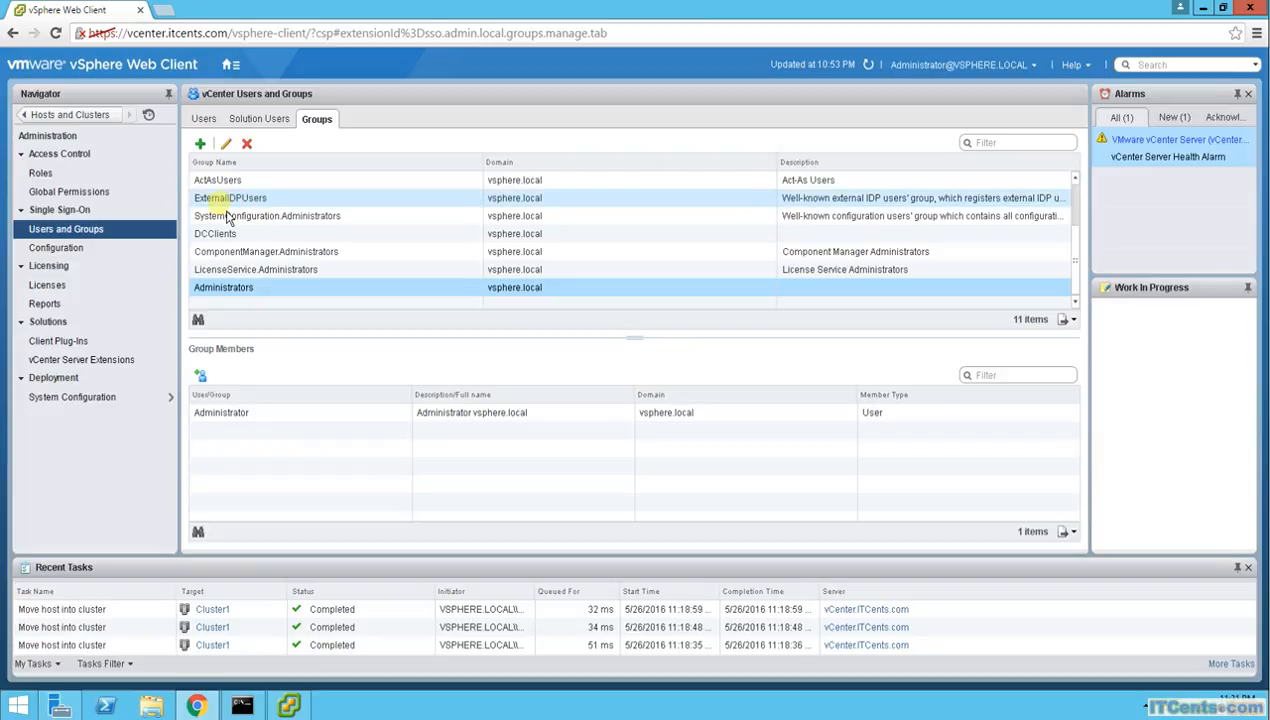
Open the SSO Groups list and inspect the DCClients, SystemConfiguration.Administrators and Administrators members
left_click(267, 130)
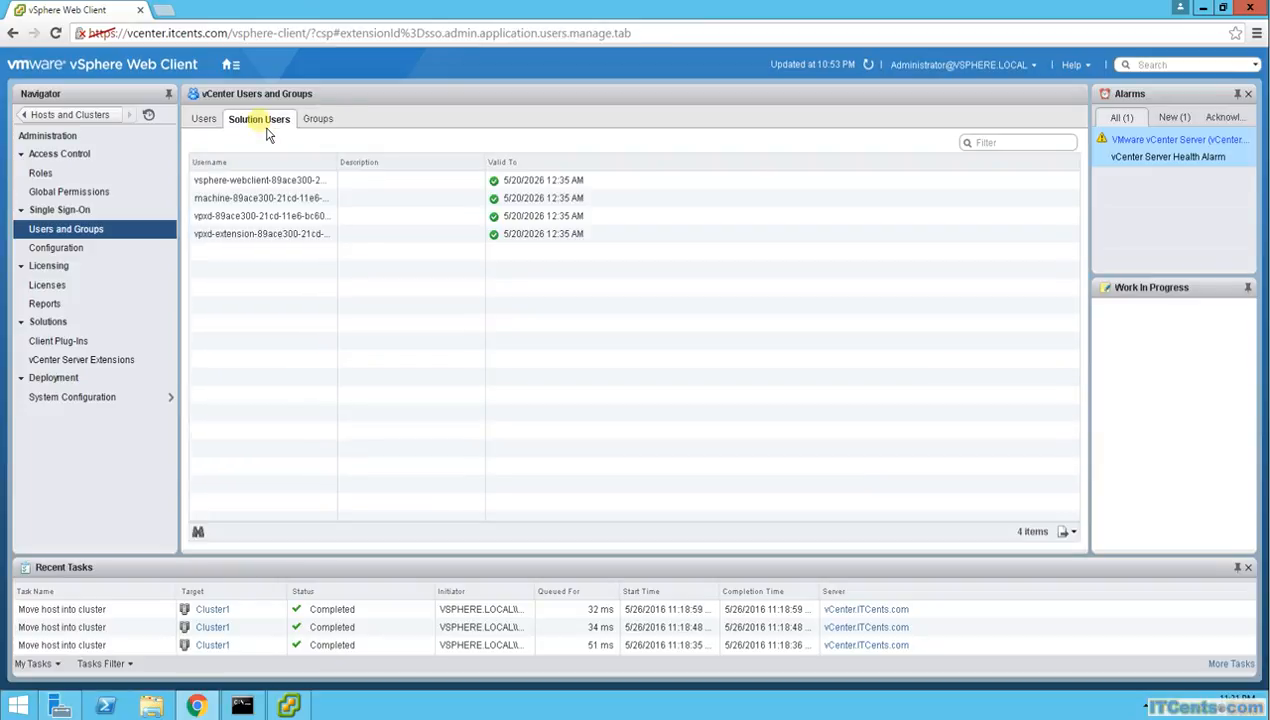
left_click(326, 124)
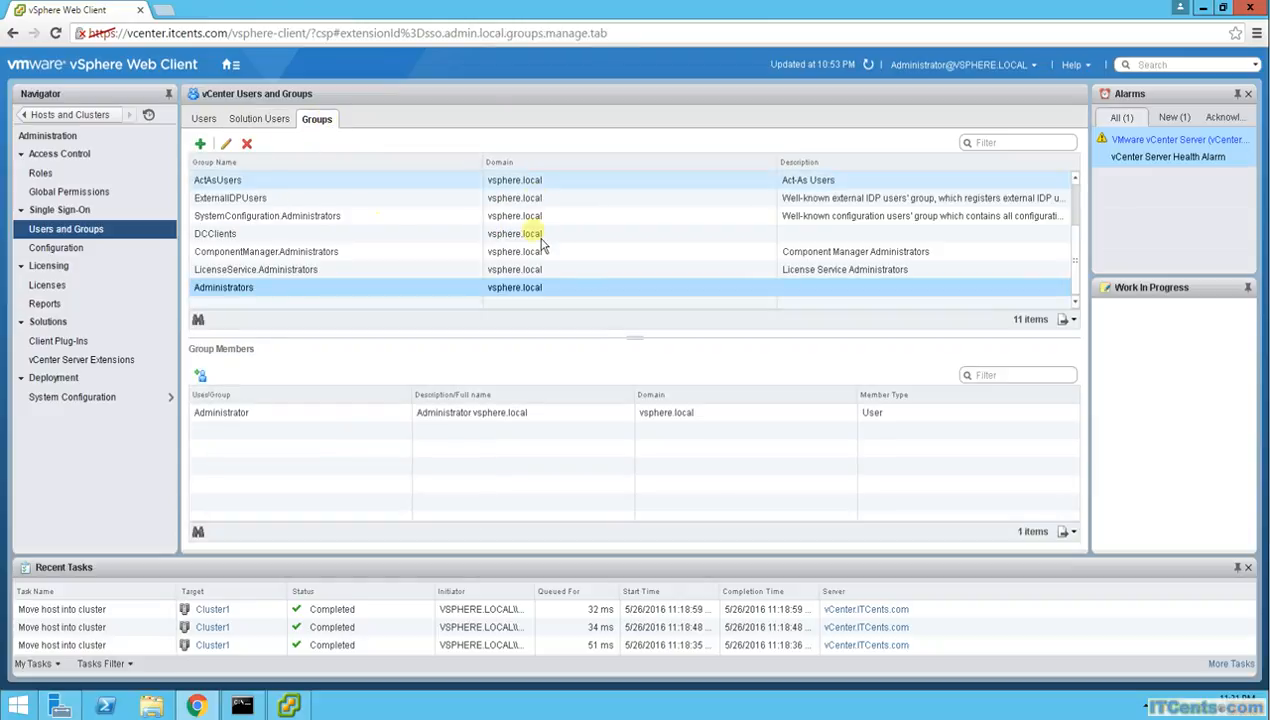
left_click(310, 234)
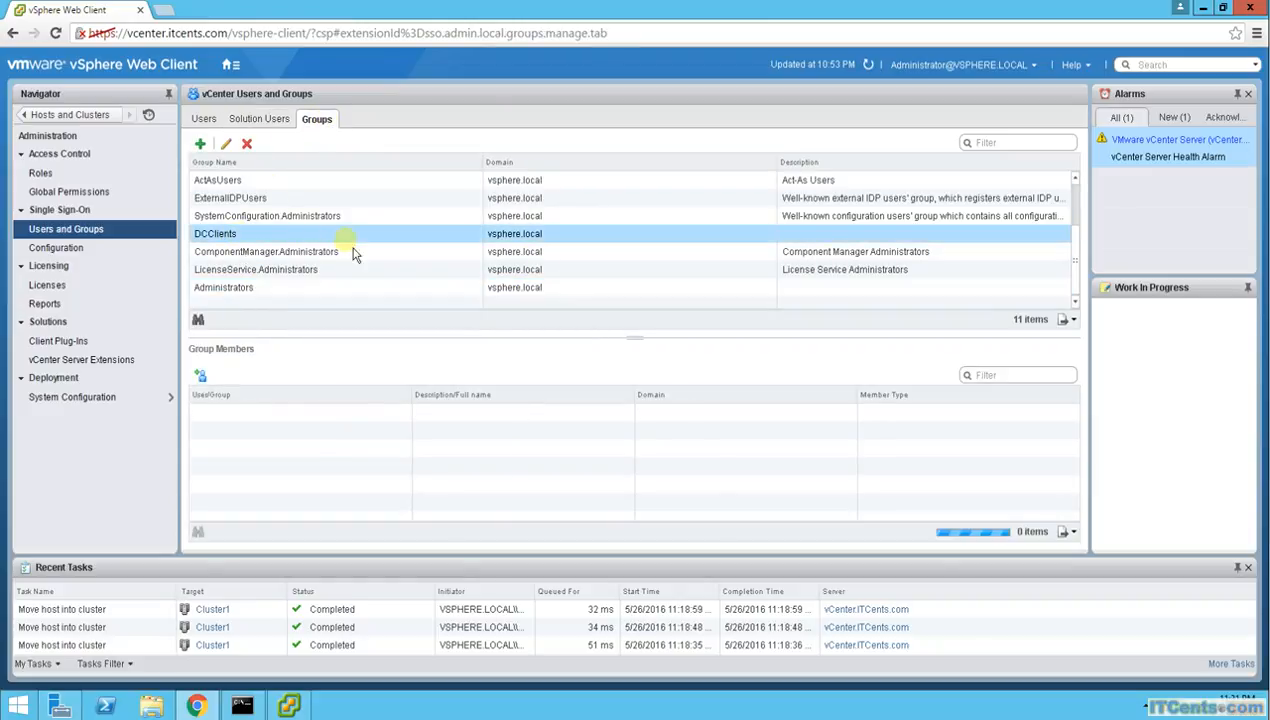
left_click(322, 221)
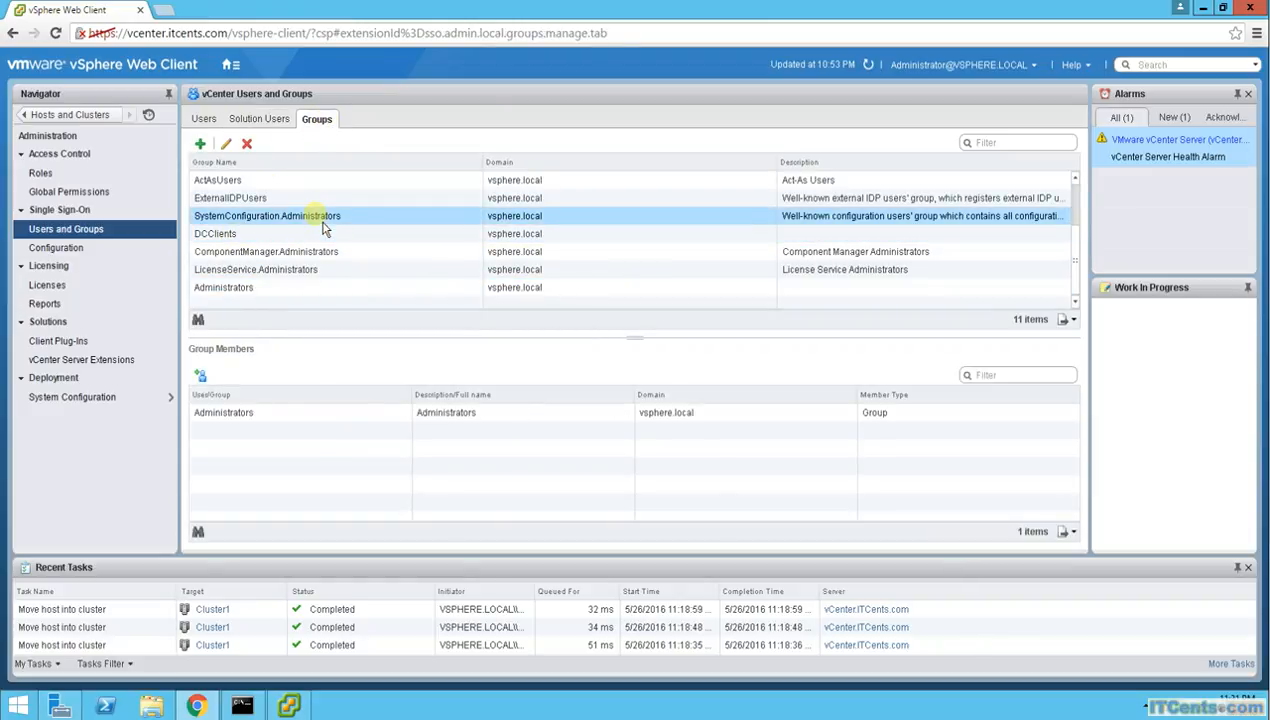
left_click(285, 414)
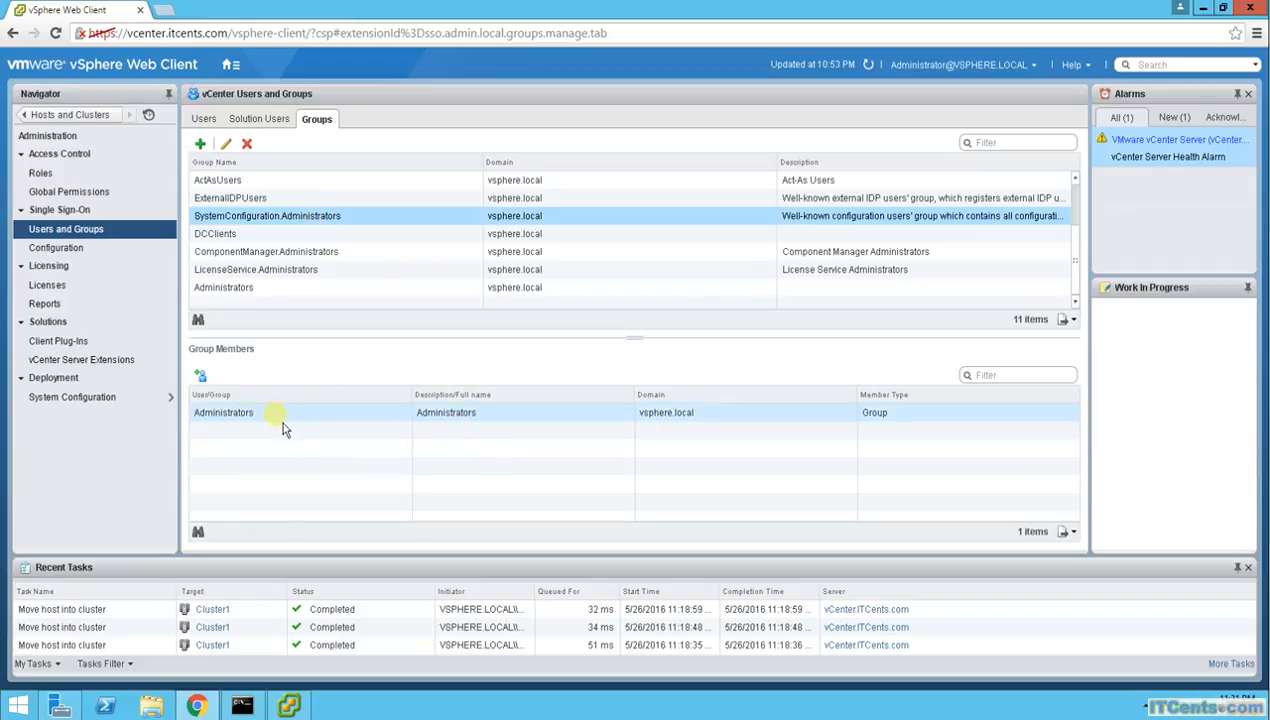
left_click(240, 288)
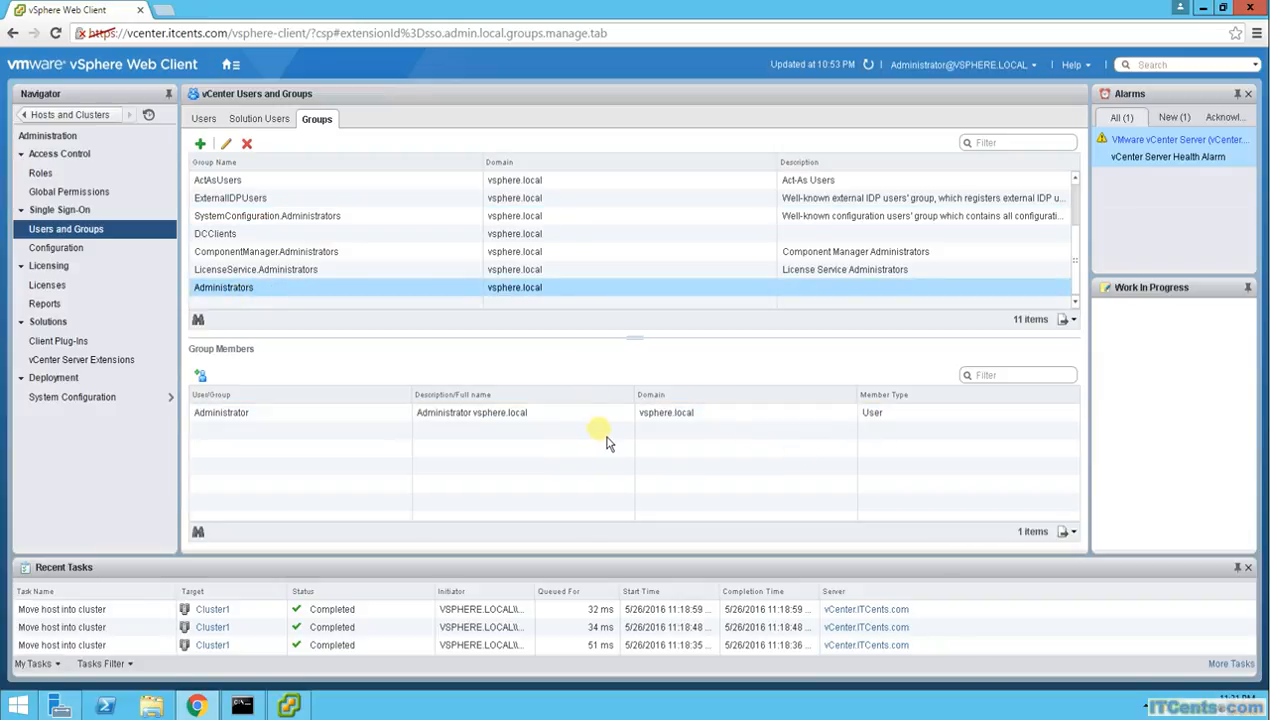
Check the DCAdmins and Users members, then return to the Administrators group
left_click_drag(1076, 258, 1072, 196)
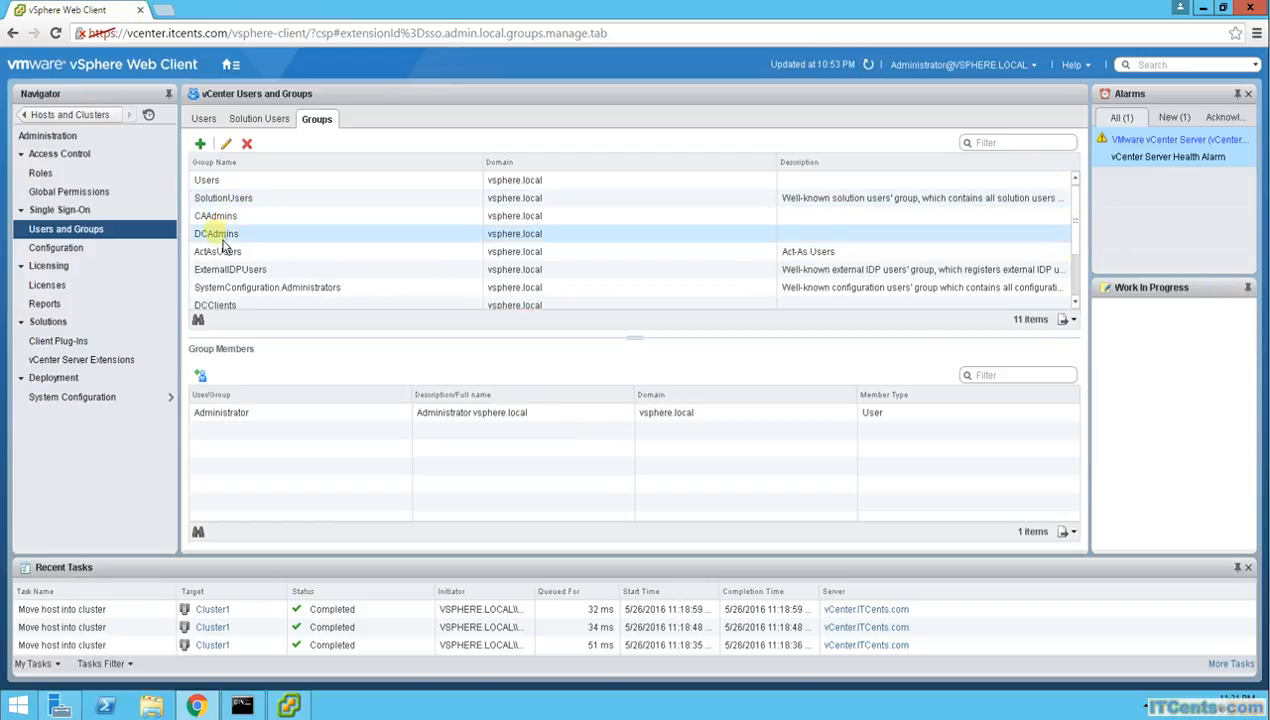
left_click(240, 236)
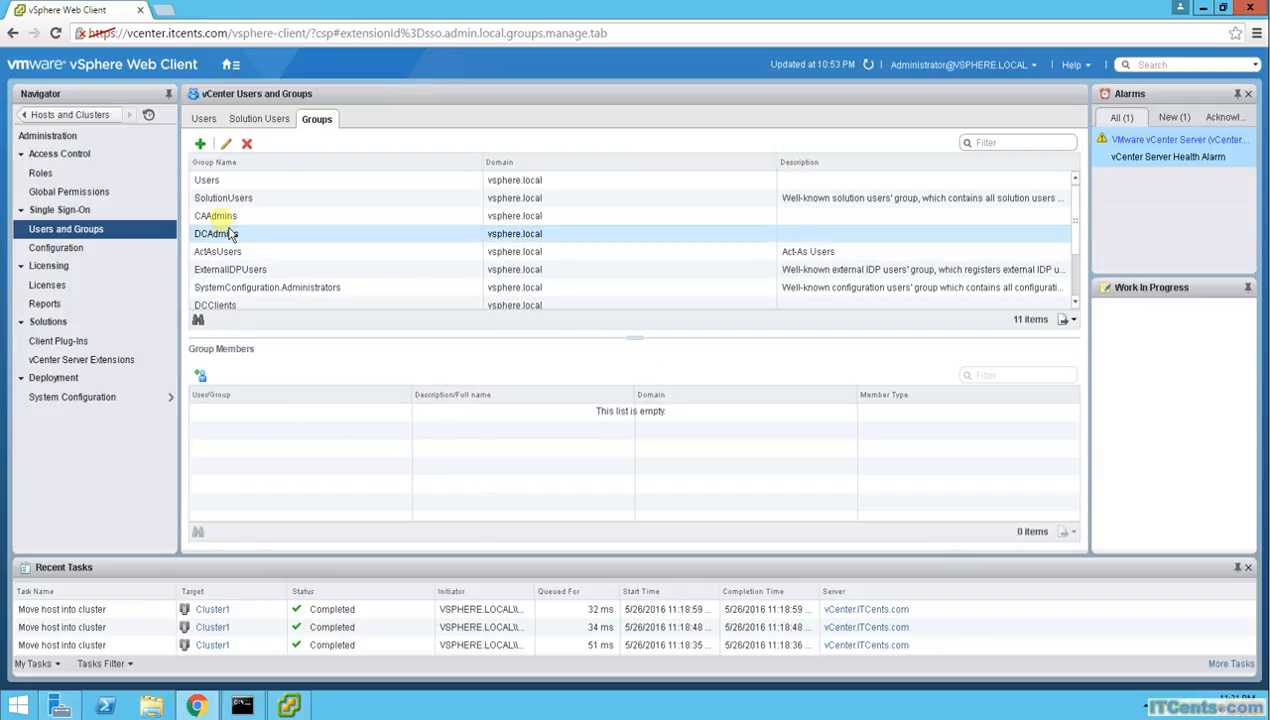
left_click(222, 183)
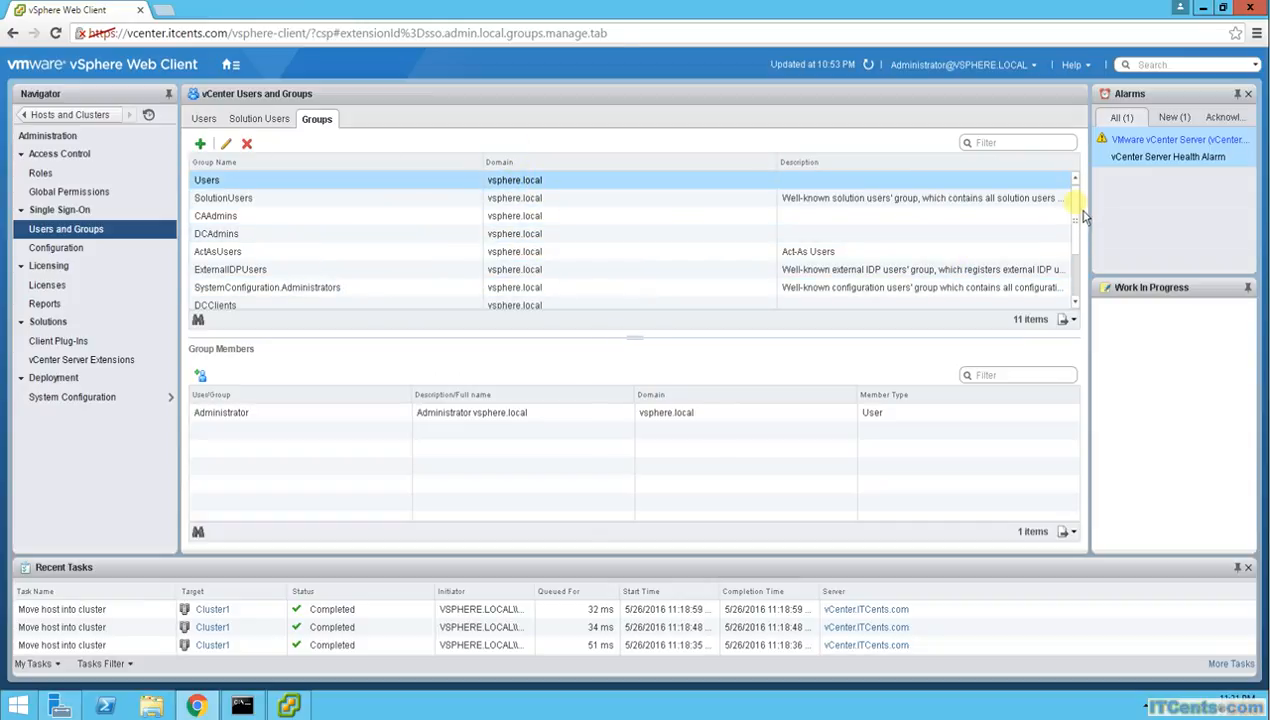
scroll(1074, 275, "down", 2)
scroll(1088, 282, "up", 3)
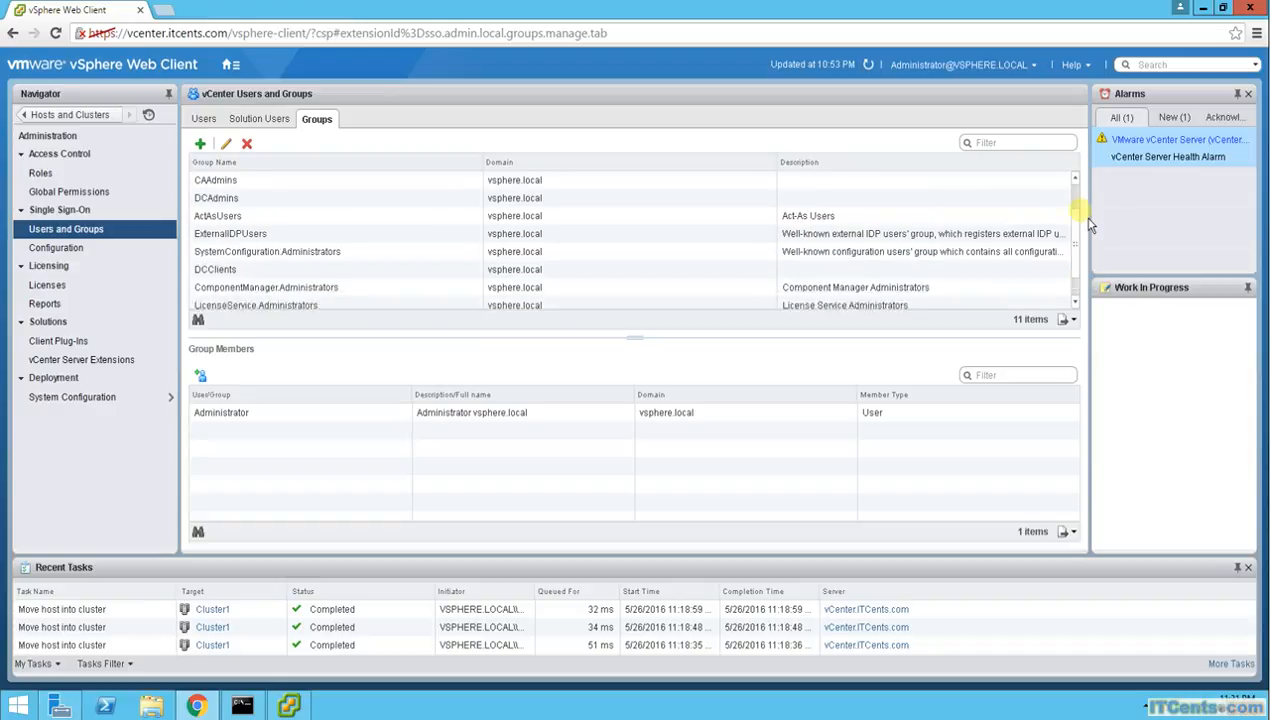
scroll(1088, 274, "down", 3)
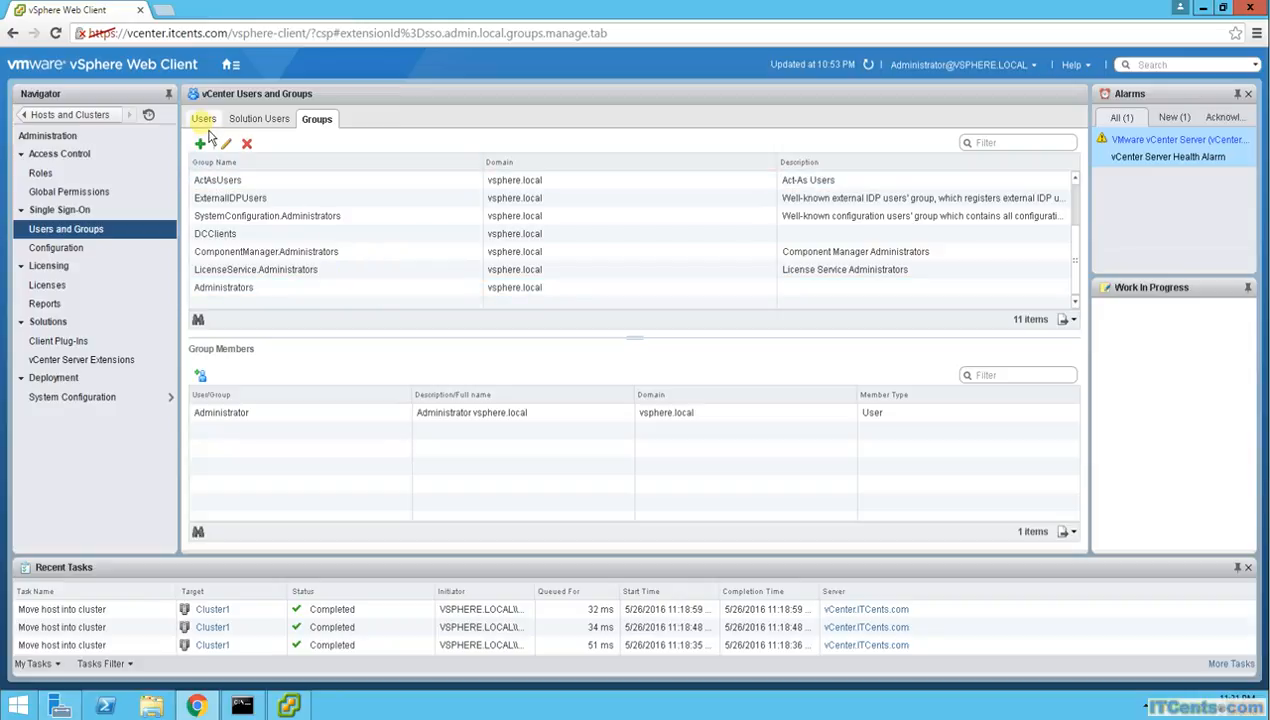
left_click(231, 292)
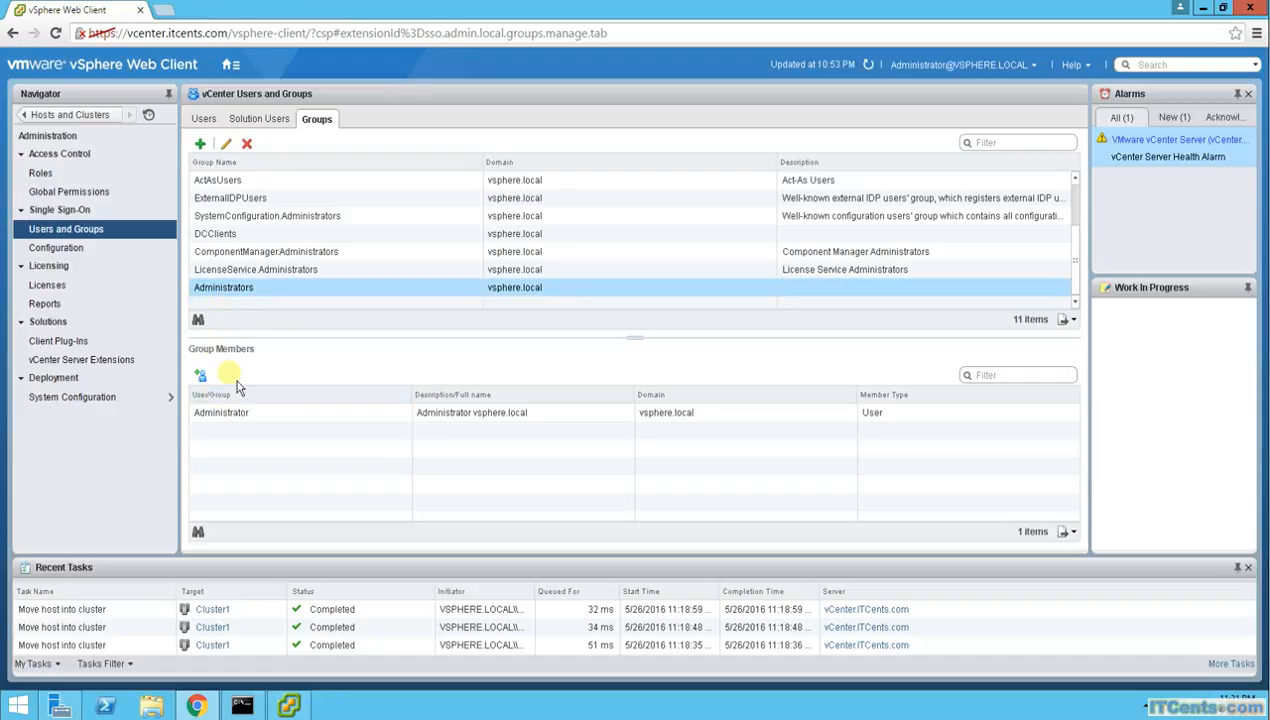
Start adding a member to Administrators, browsing the ITCents.com domain with groups shown first
left_click(204, 379)
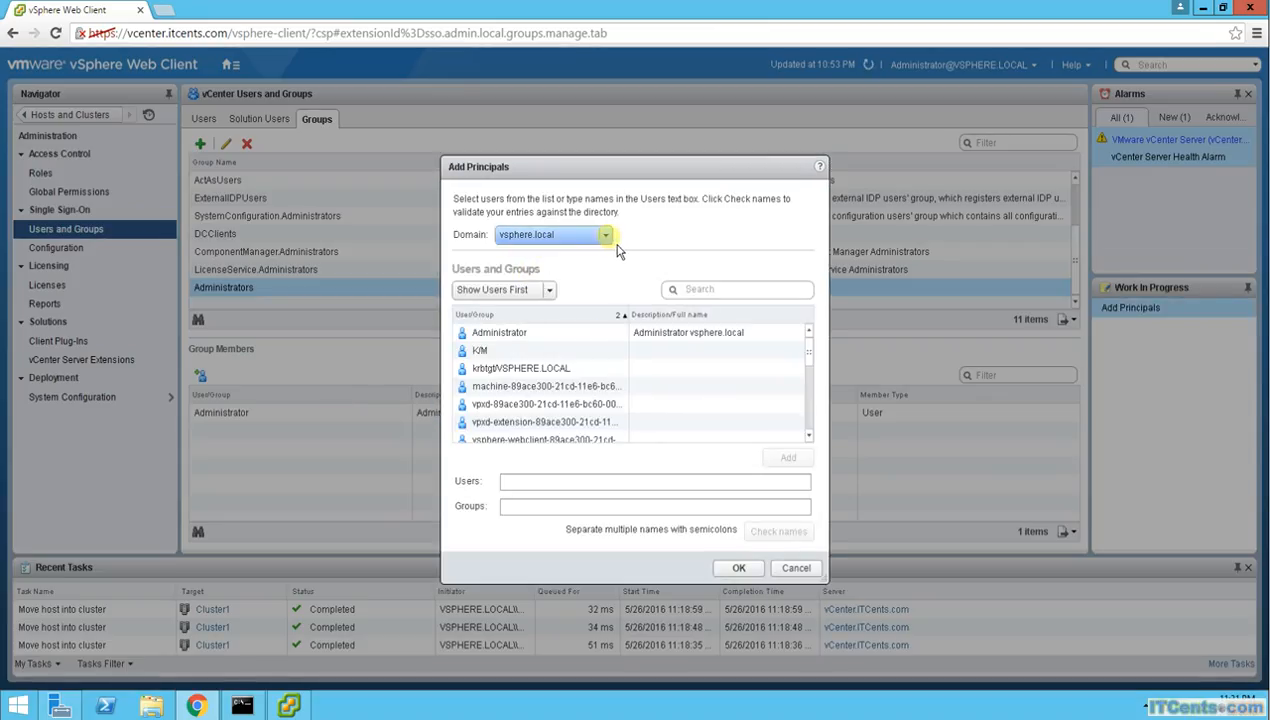
left_click(606, 235)
left_click(519, 287)
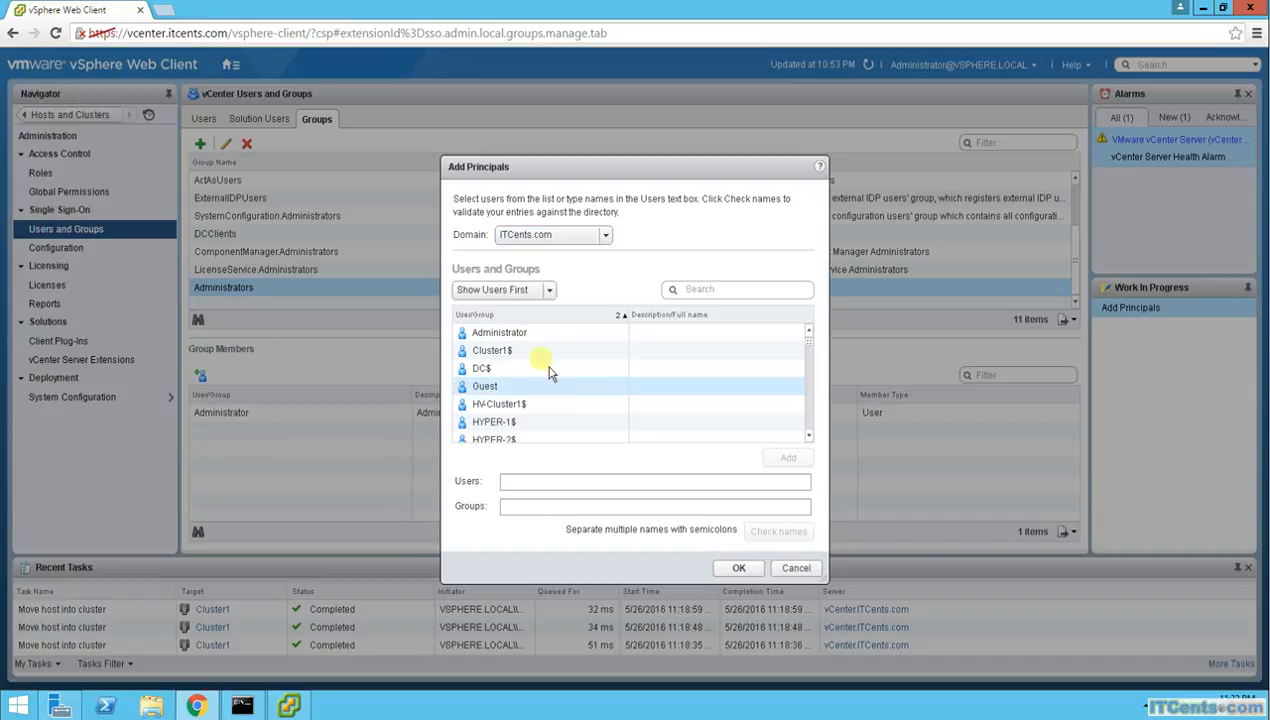
left_click(552, 294)
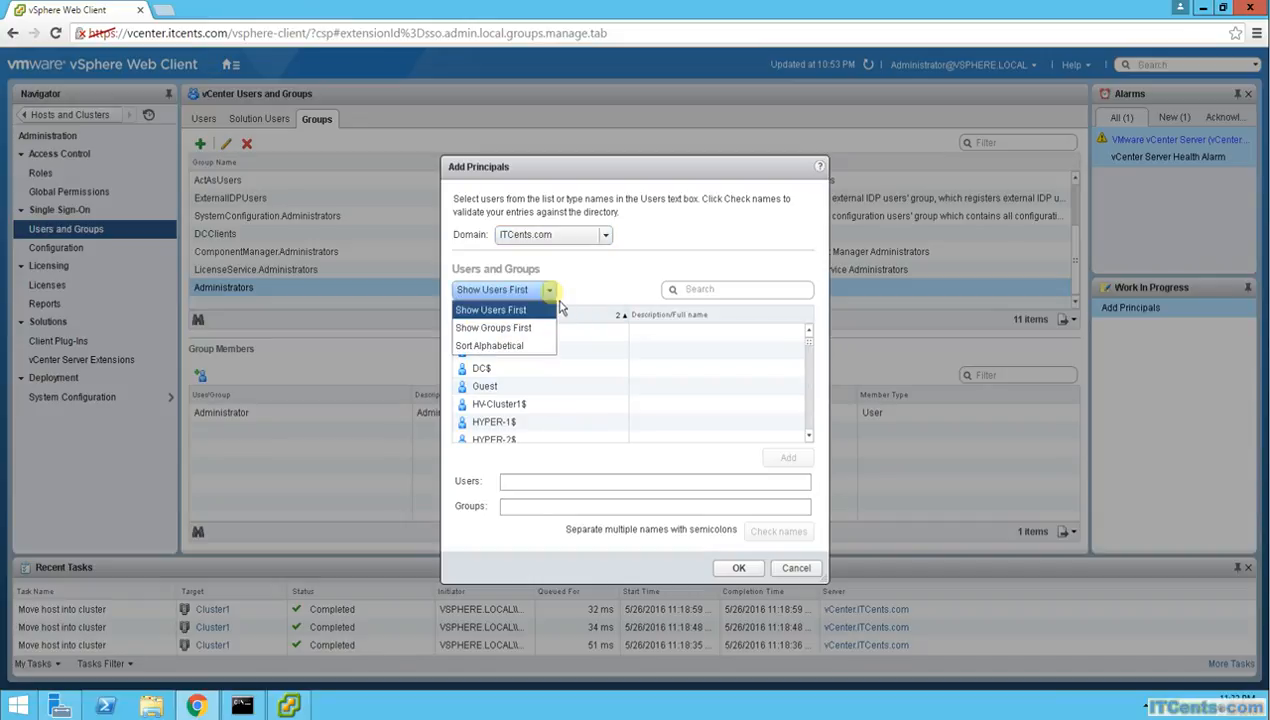
left_click(519, 338)
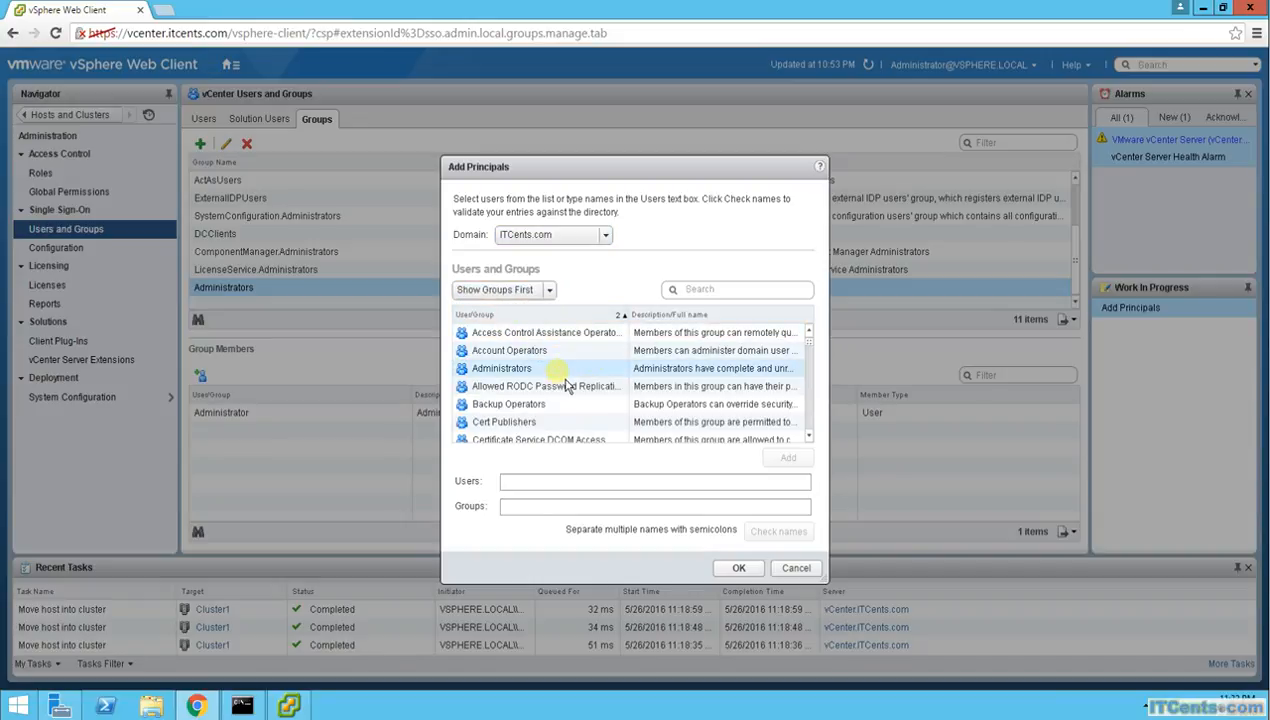
Select the vSphereAdmins group and add it to Administrators
scroll(817, 443, "down", 4)
scroll(817, 449, "down", 6)
scroll(818, 450, "down", 6)
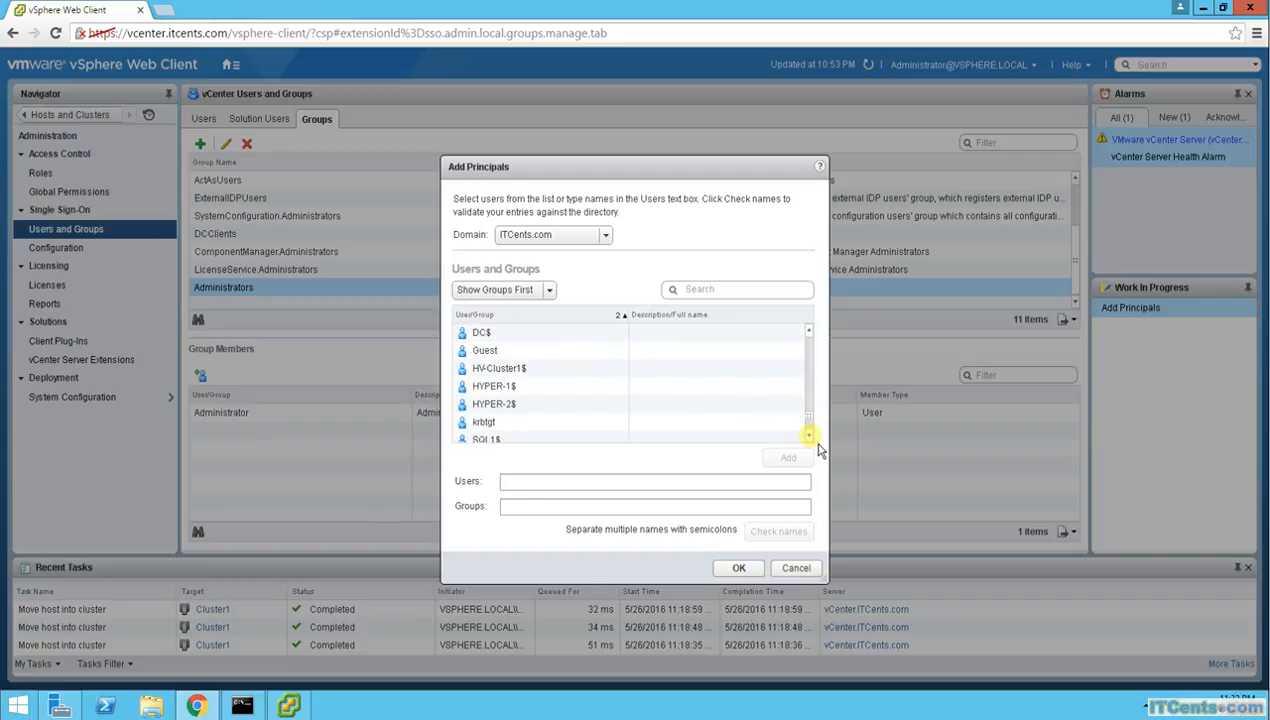
left_click(810, 331)
left_click(810, 331)
left_click(810, 331)
left_click(810, 331)
left_click(810, 331)
left_click(522, 370)
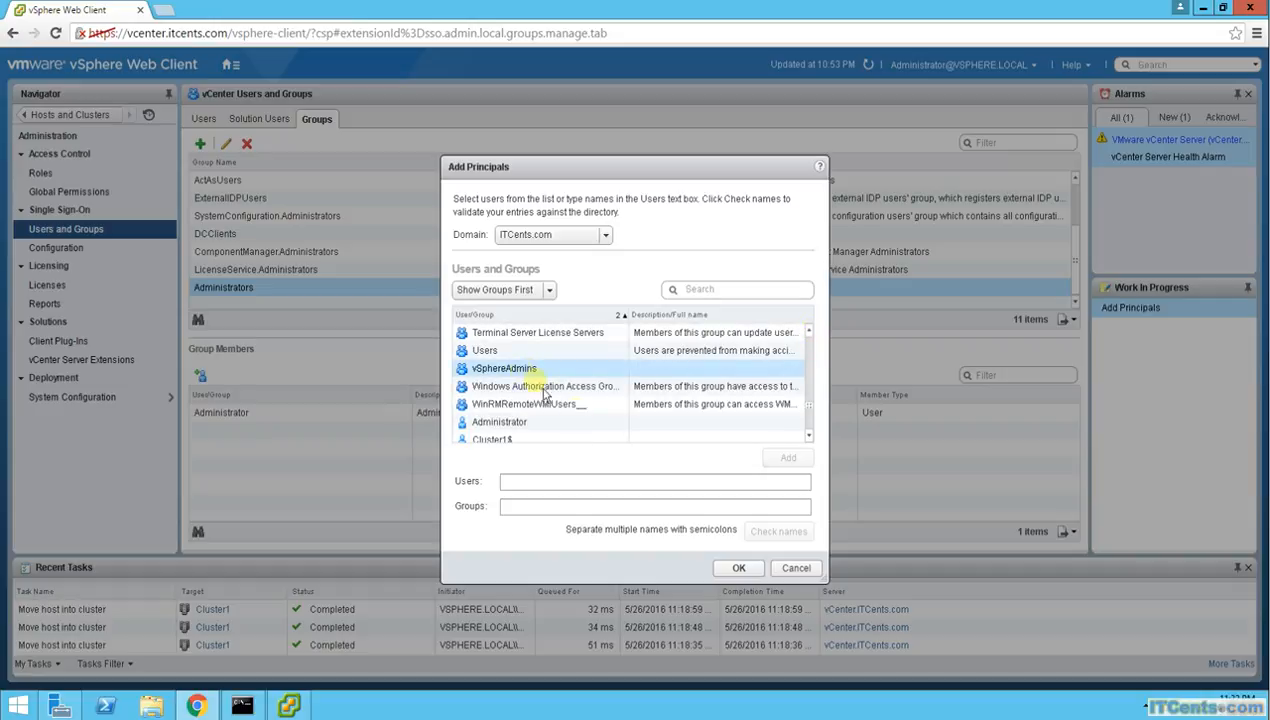
left_click(788, 458)
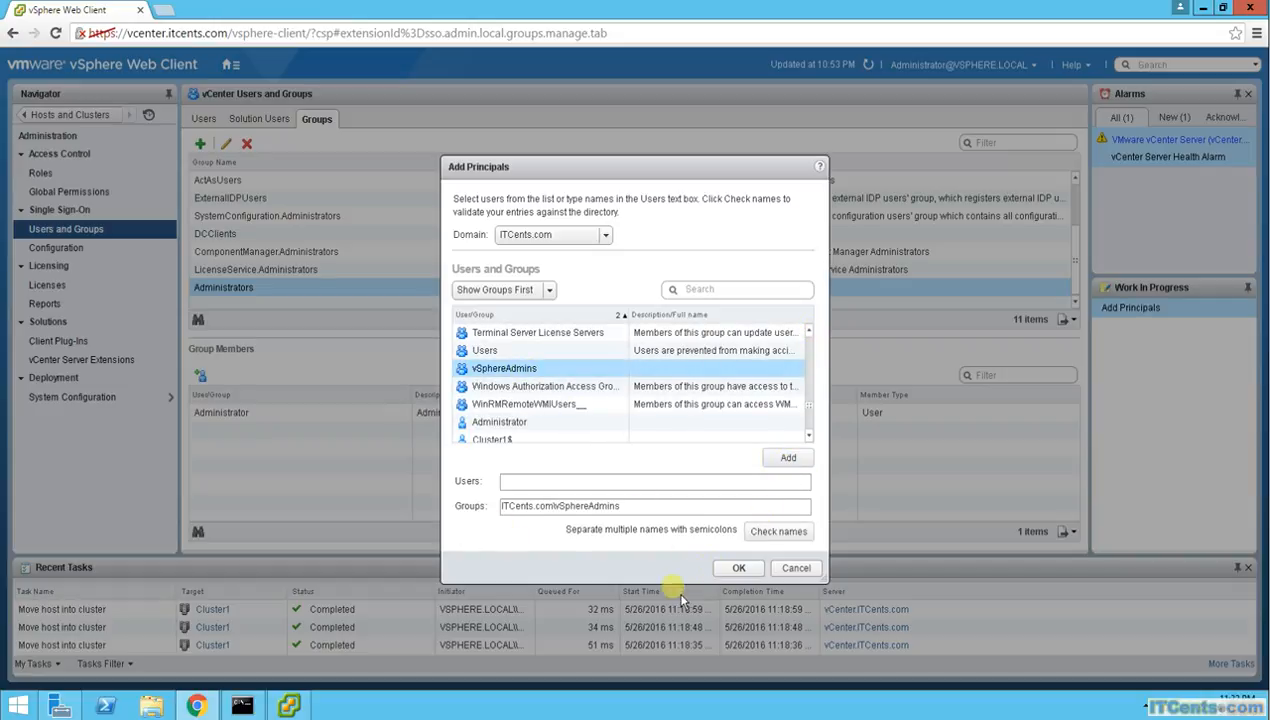
left_click(741, 570)
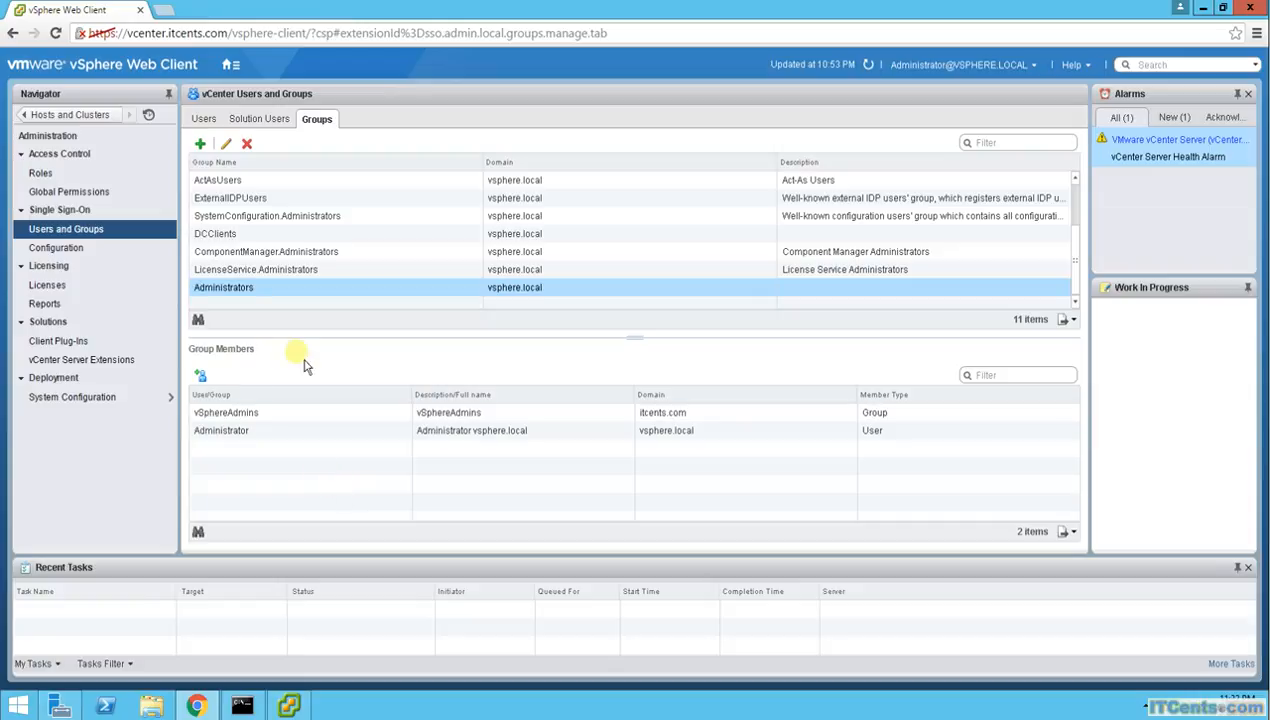
Add the VCENTER domain's Administrator user to the Administrators group
left_click(201, 376)
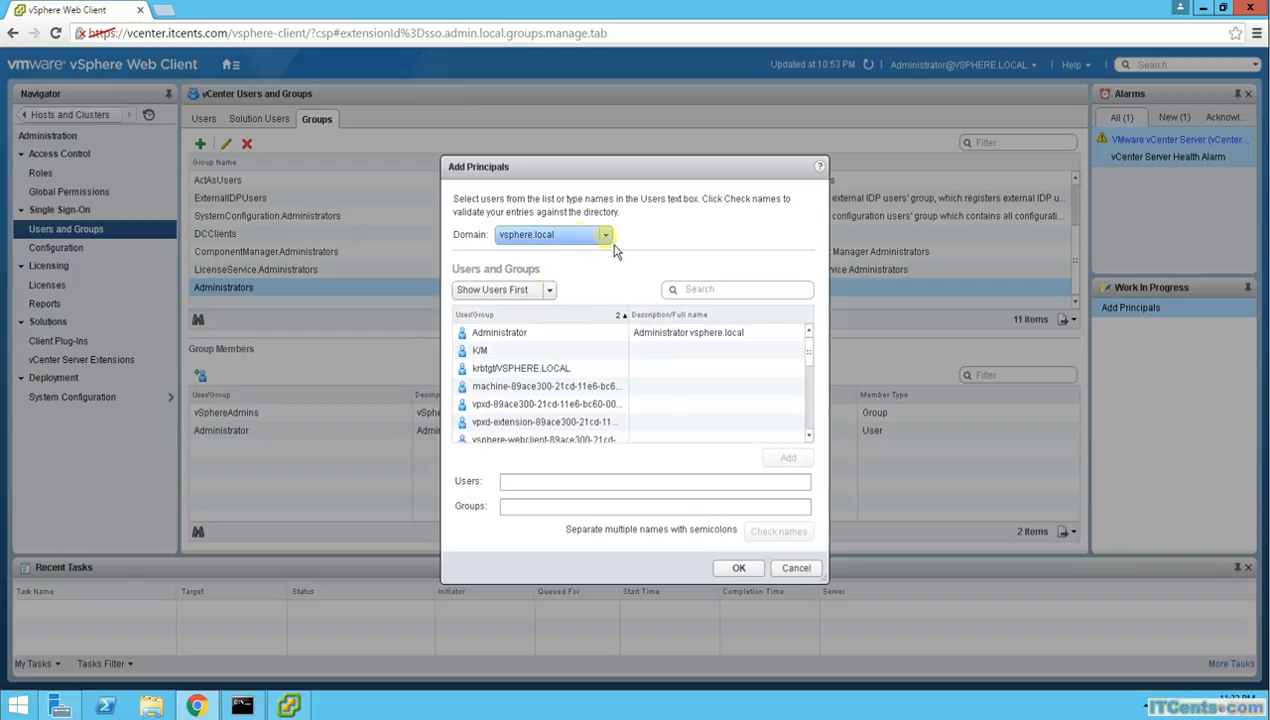
left_click(606, 236)
left_click(535, 268)
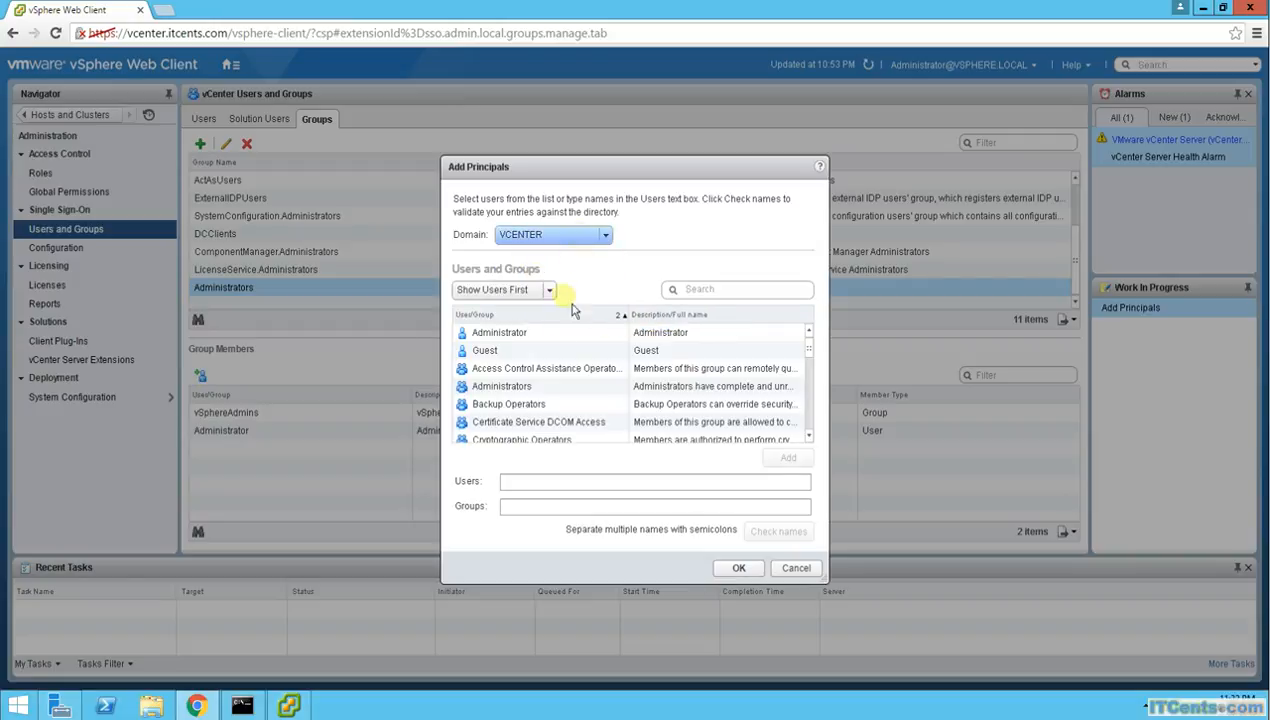
left_click(524, 335)
left_click(788, 458)
left_click(738, 567)
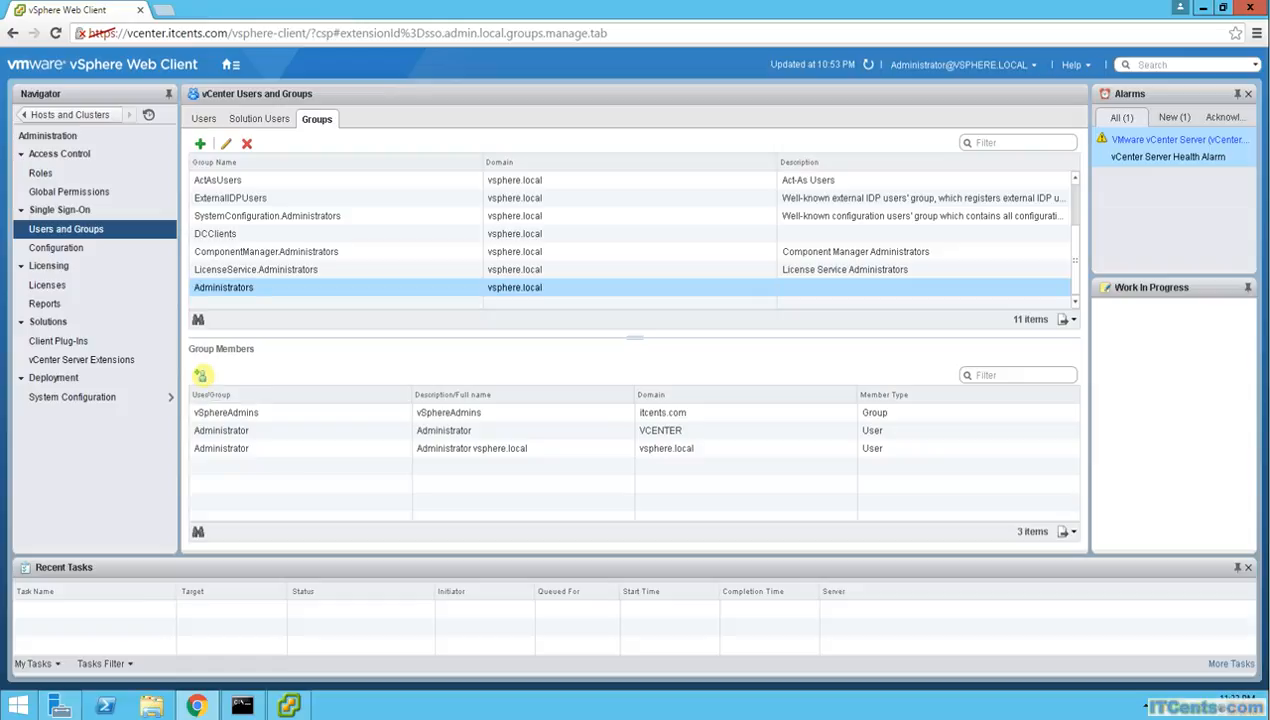
Add the ITCents.com domain's Administrator user to the Administrators group
left_click(201, 375)
left_click(606, 236)
left_click(519, 286)
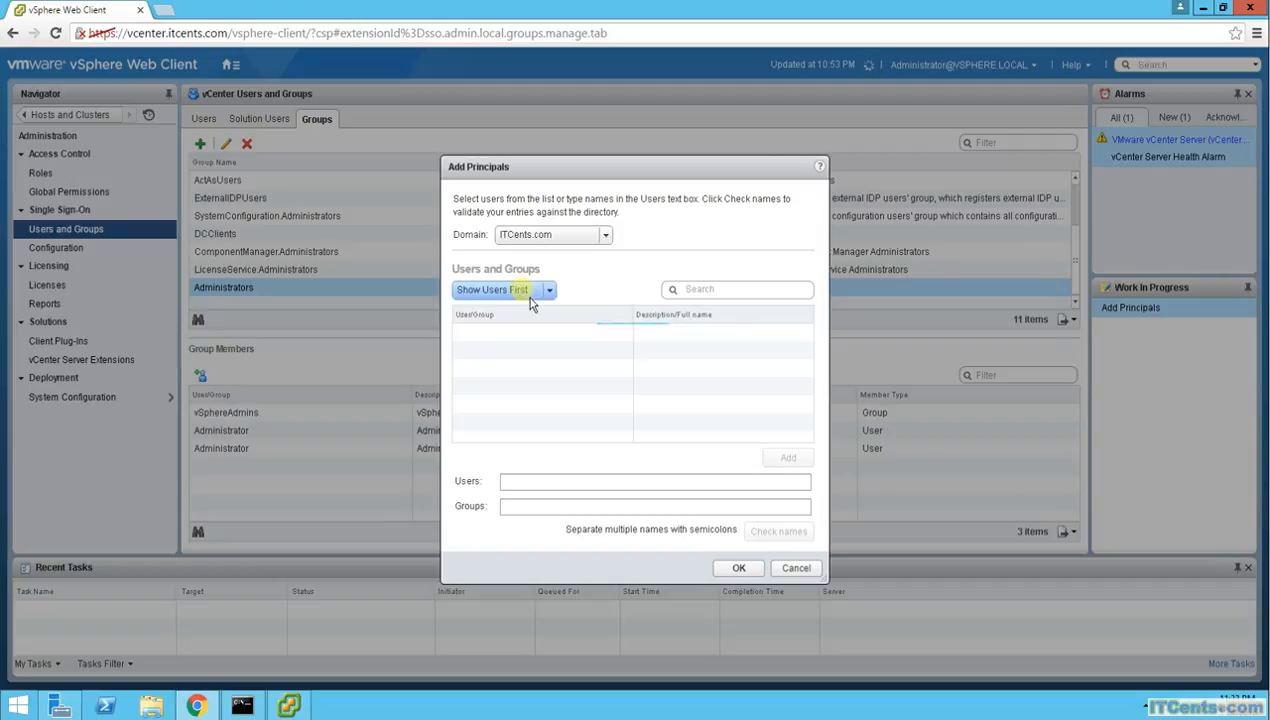
left_click(500, 334)
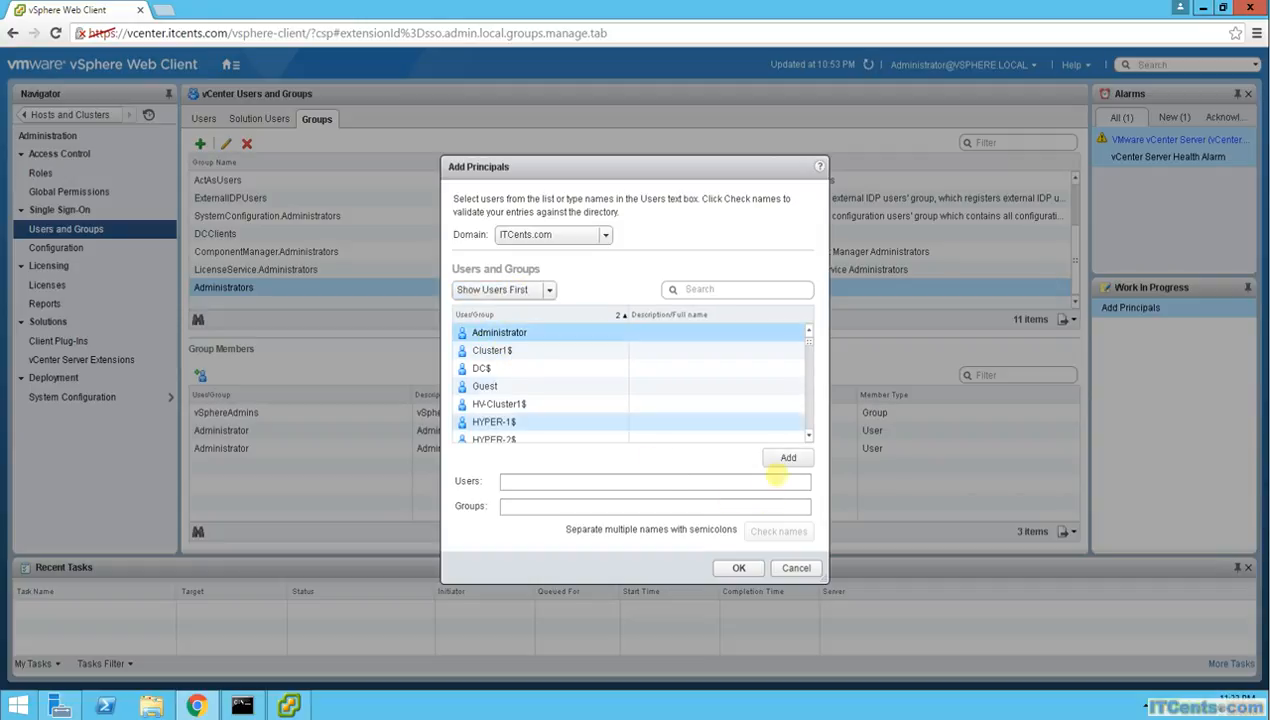
left_click(788, 457)
left_click(739, 568)
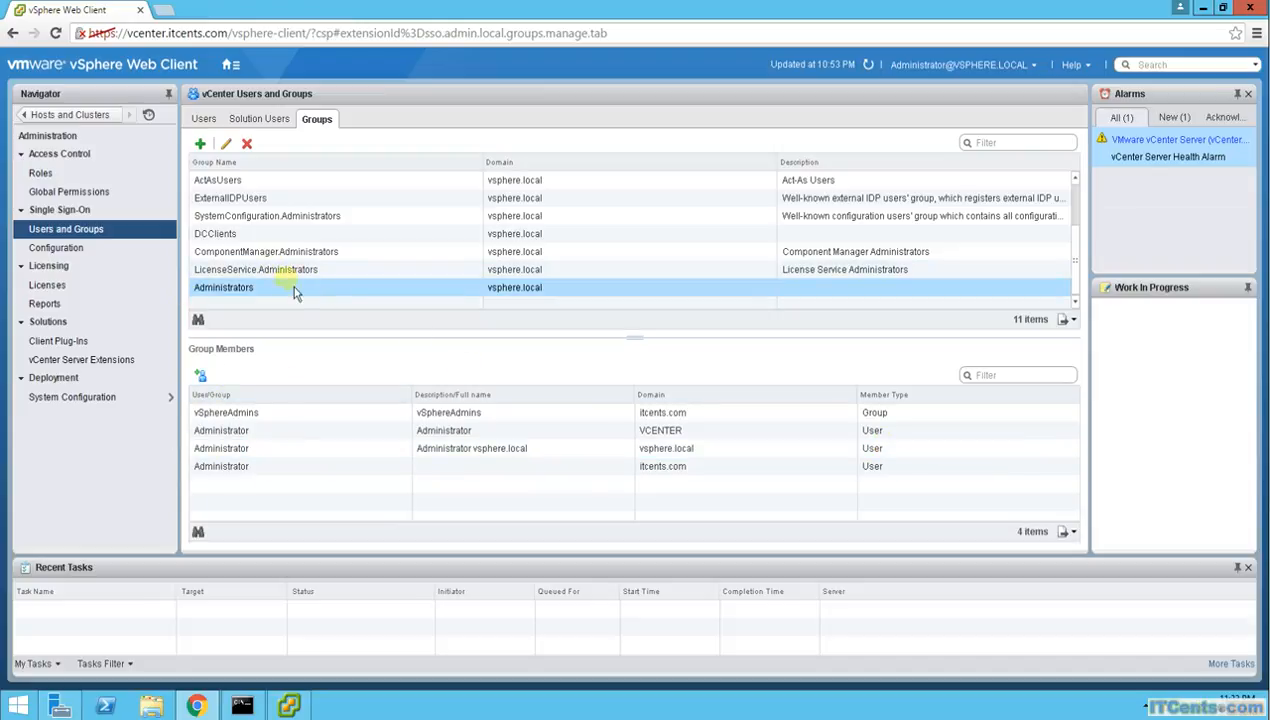
Add the ITCents.com vSphereAdmins group to DCAdmins, then view the CAAdmins members
left_click_drag(1086, 275, 1086, 225)
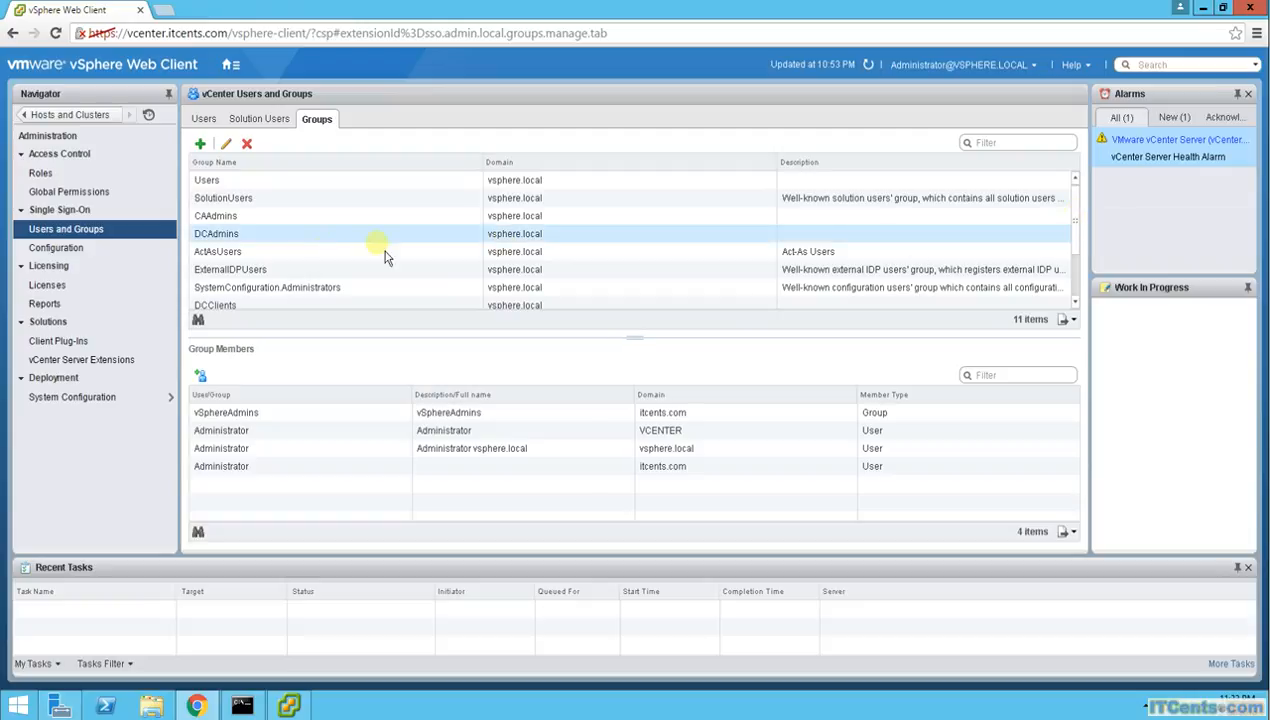
left_click(224, 236)
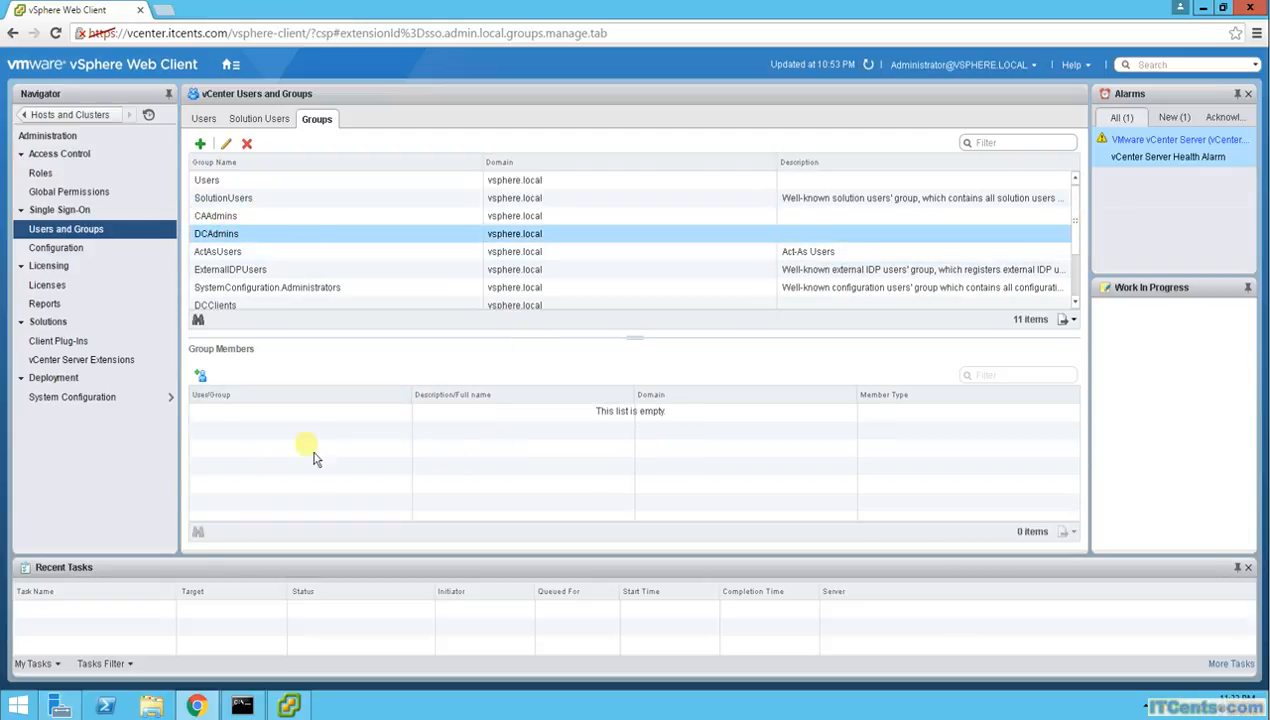
left_click(201, 375)
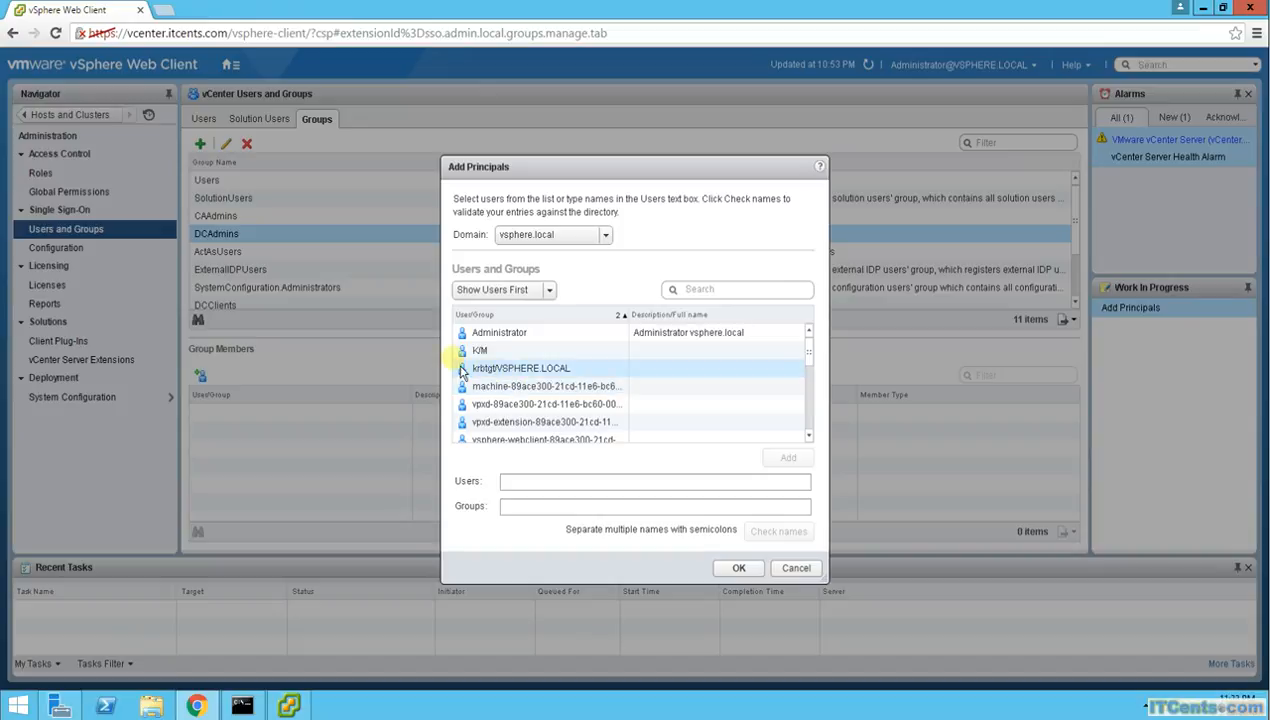
left_click(605, 236)
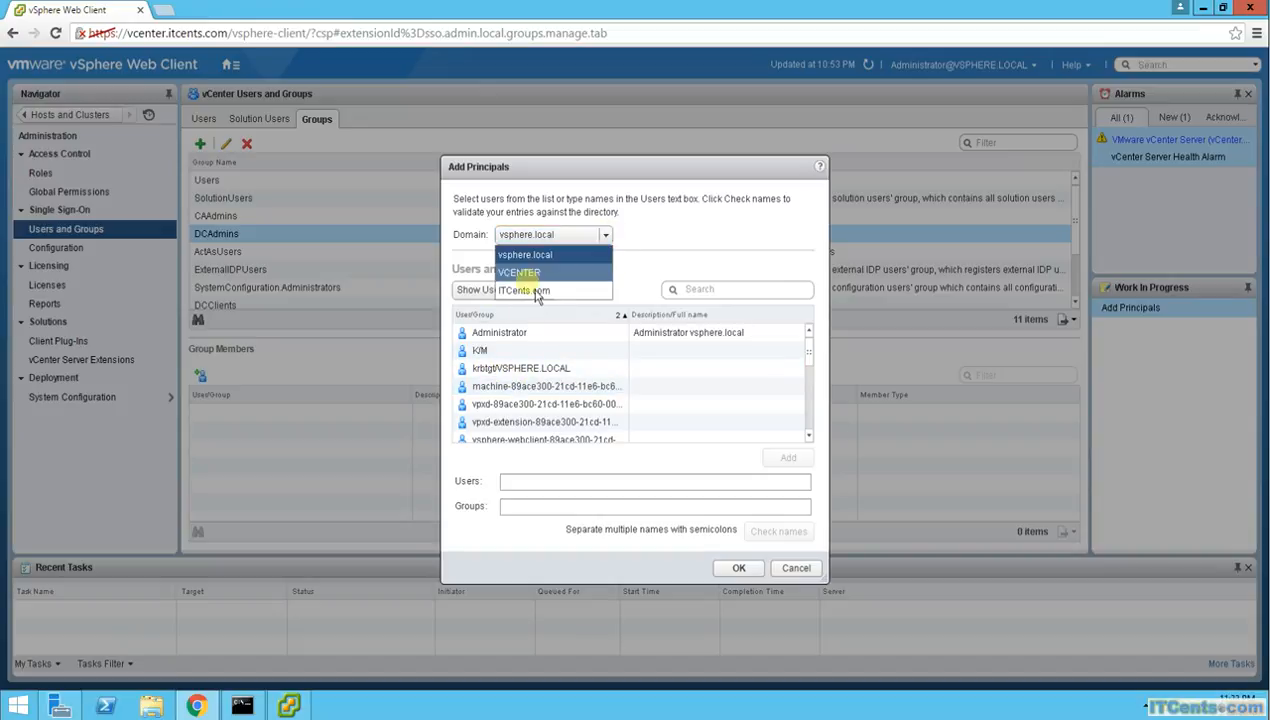
left_click(533, 293)
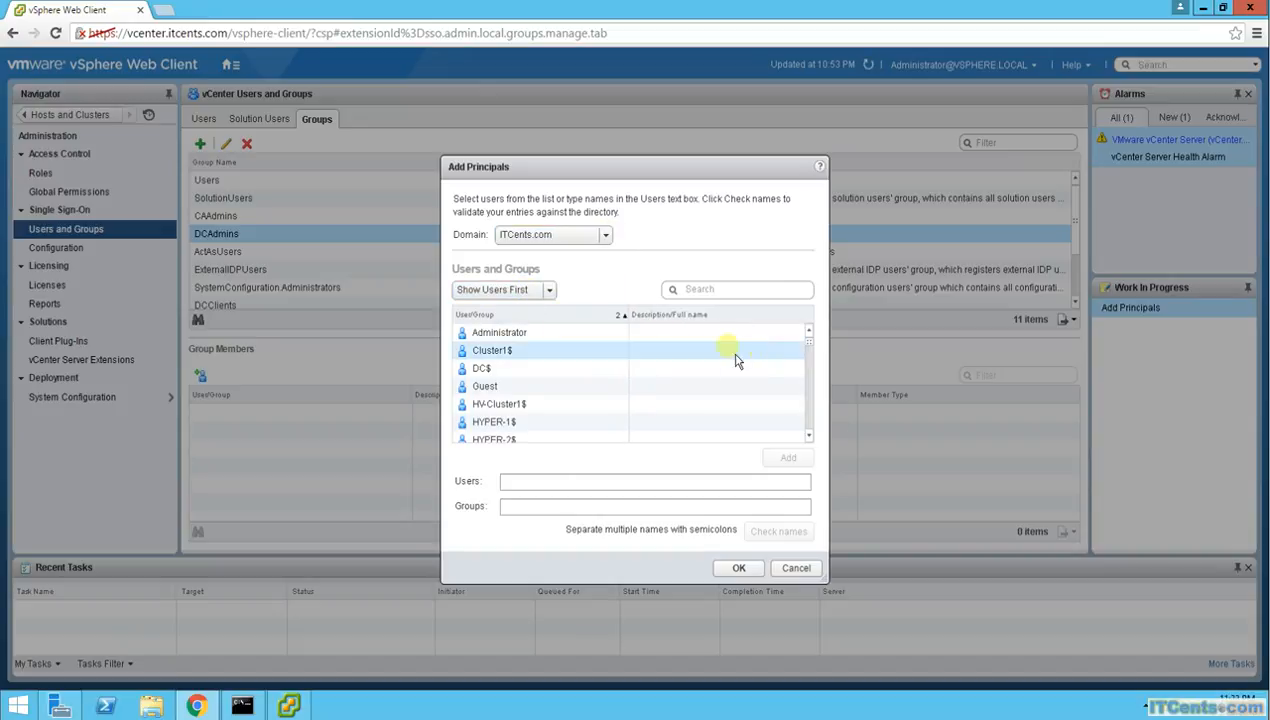
left_click_drag(818, 340, 820, 436)
left_click(586, 422)
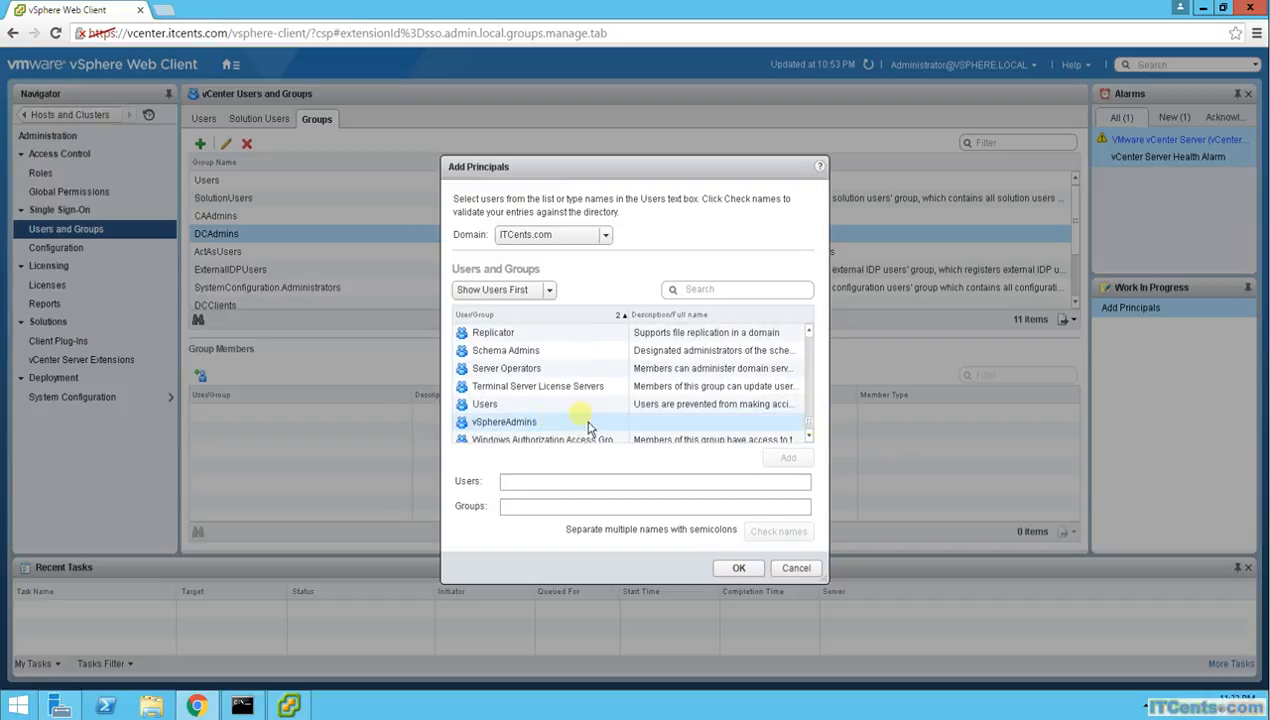
left_click(788, 457)
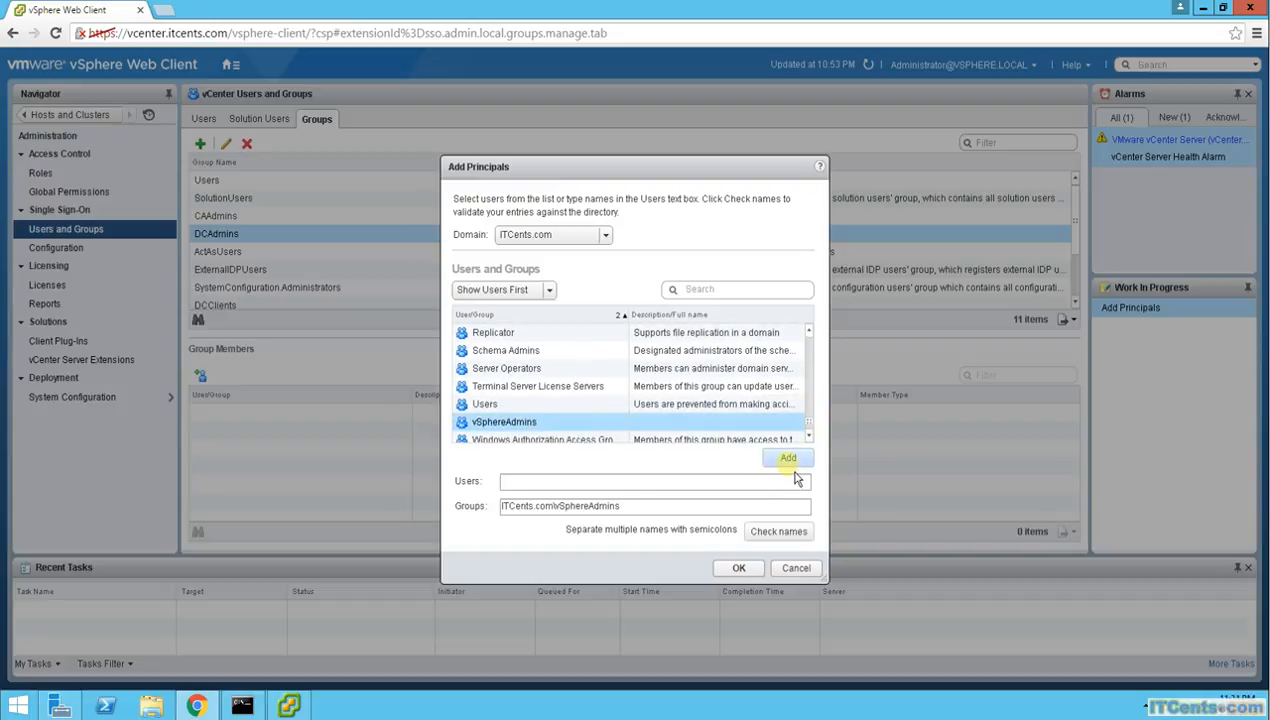
left_click(743, 575)
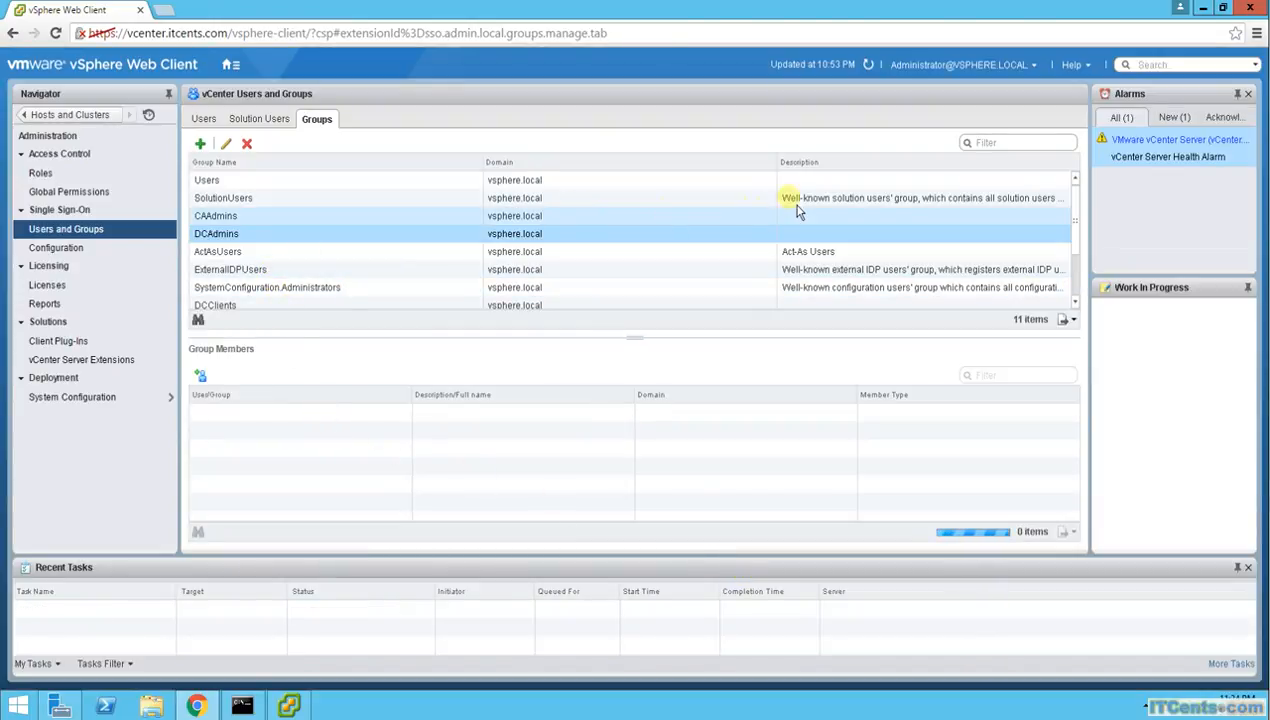
left_click(238, 218)
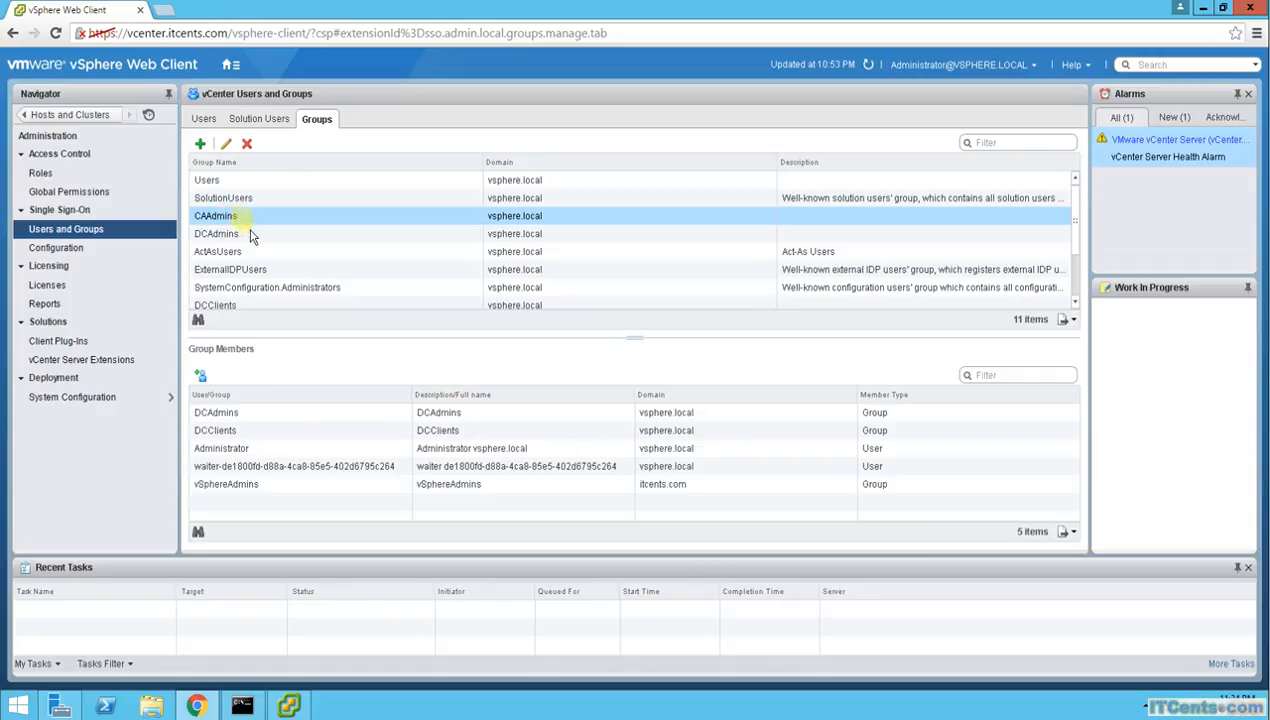
left_click(448, 485)
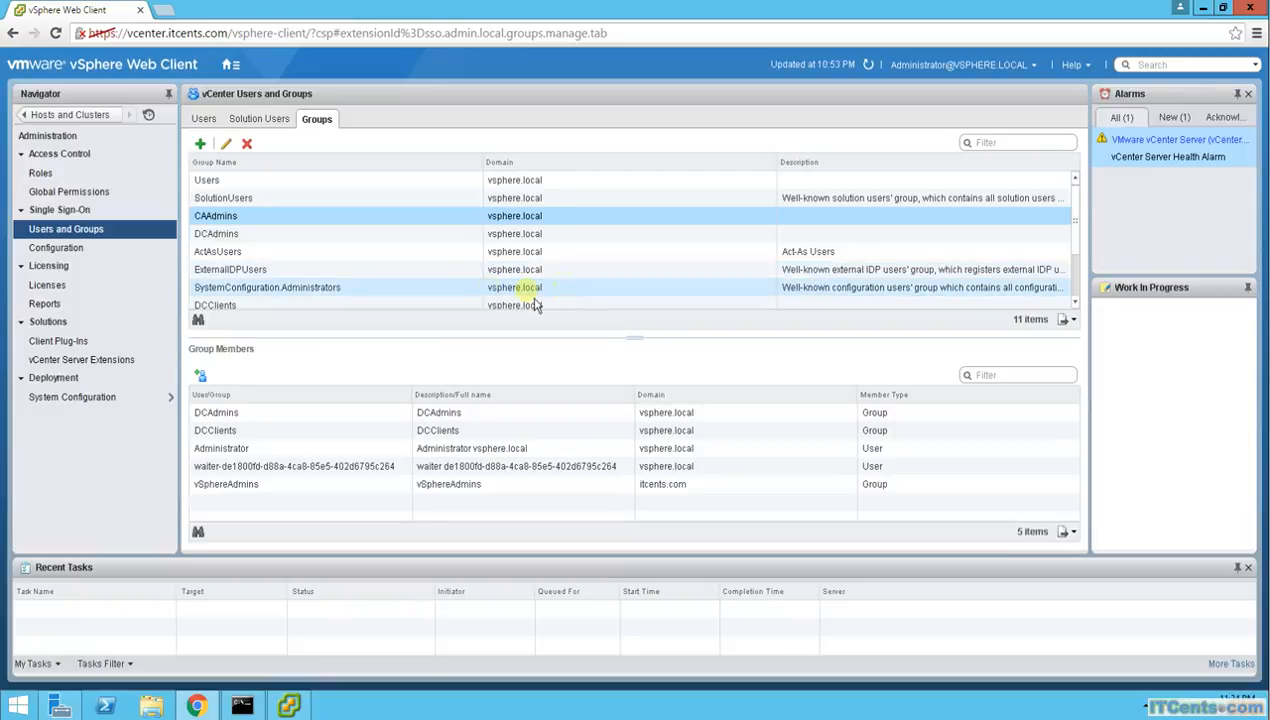
left_click(250, 240)
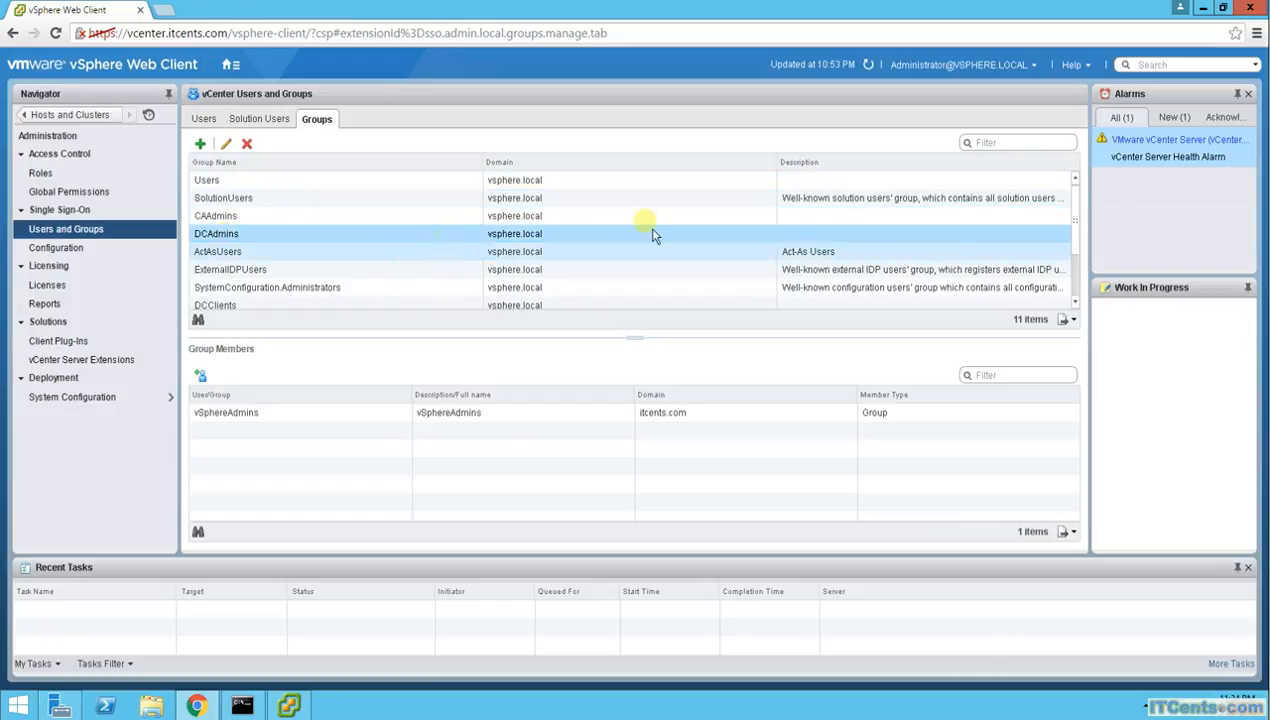
left_click_drag(1076, 228, 1080, 262)
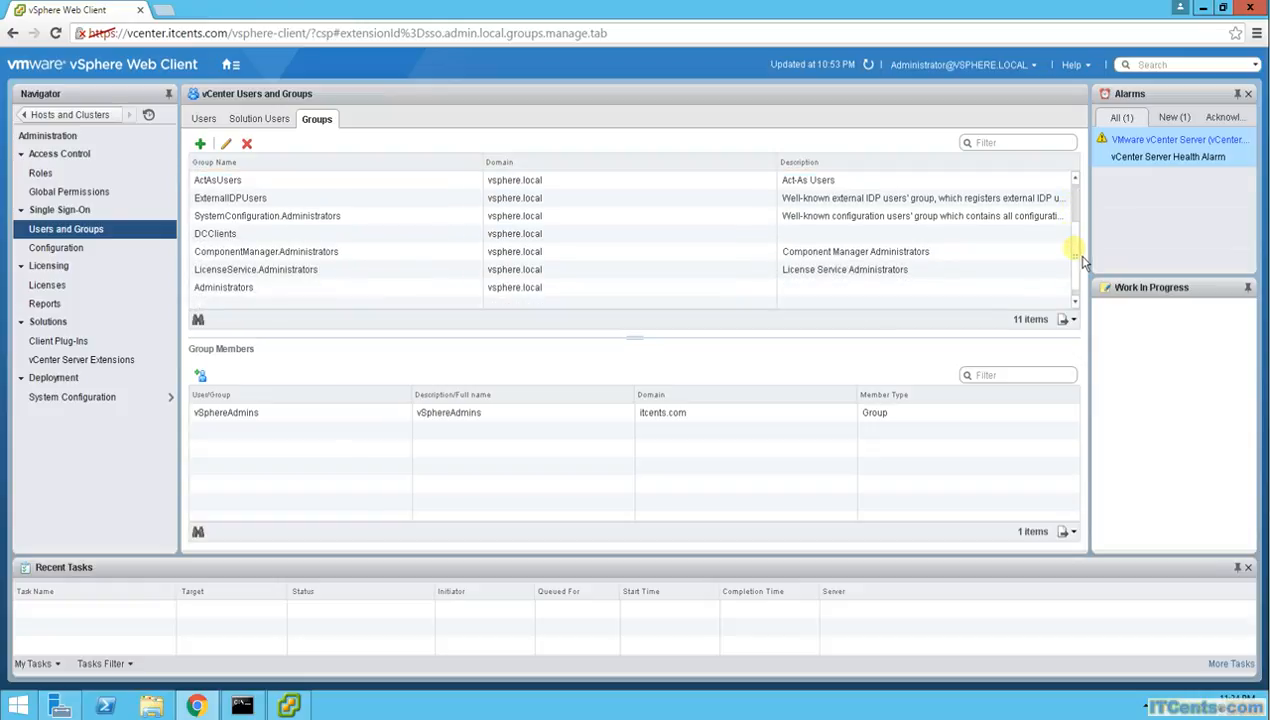
left_click(242, 298)
left_click(237, 297)
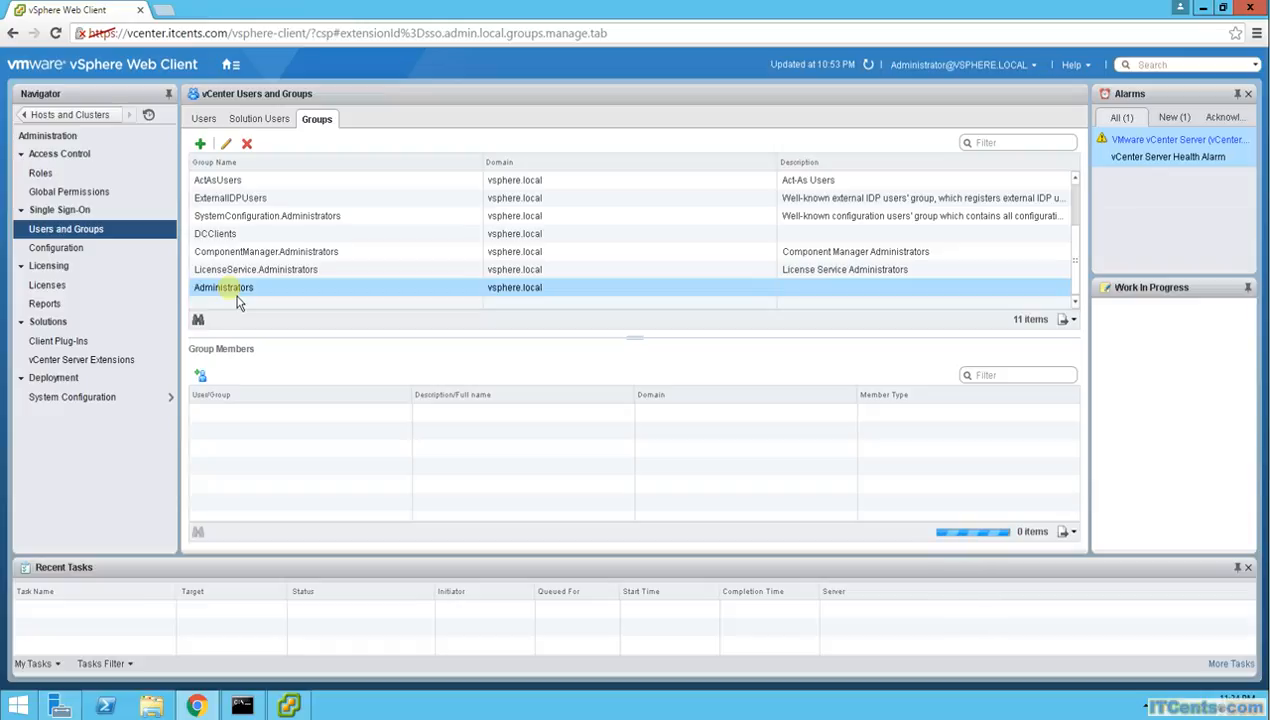
List the SSO users of the ITCents.com domain
left_click(203, 119)
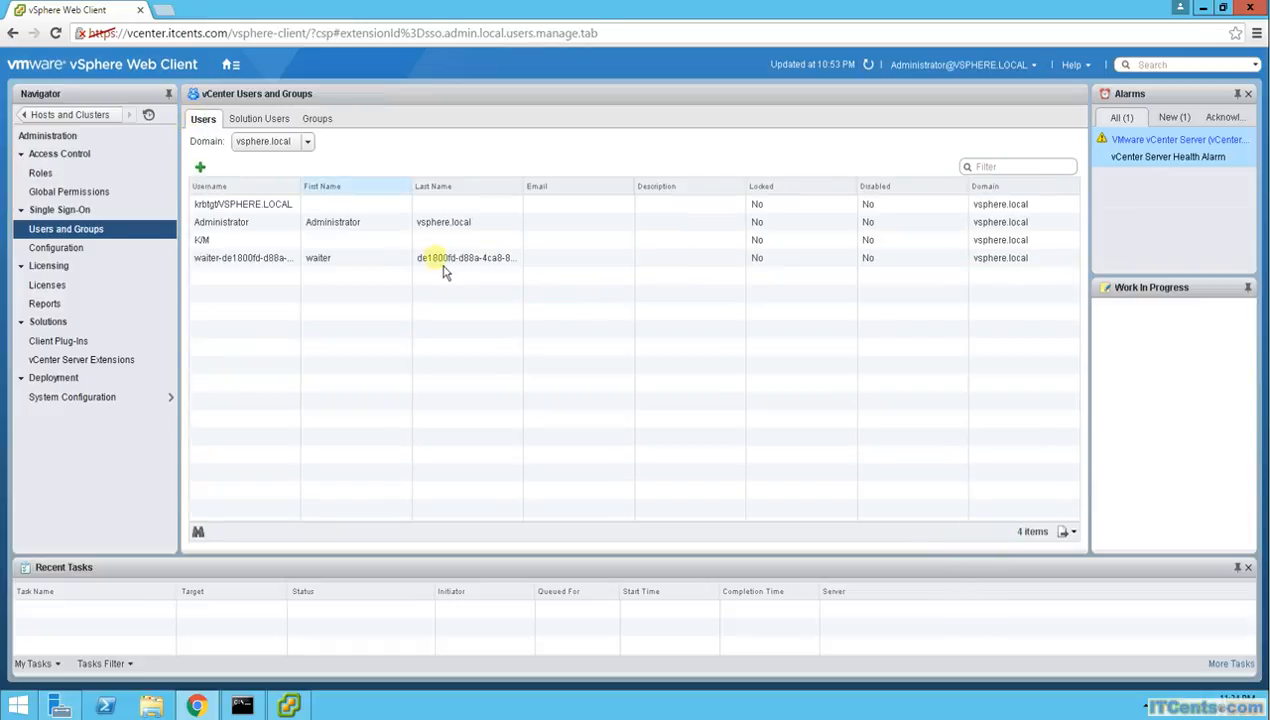
left_click(307, 143)
left_click(276, 197)
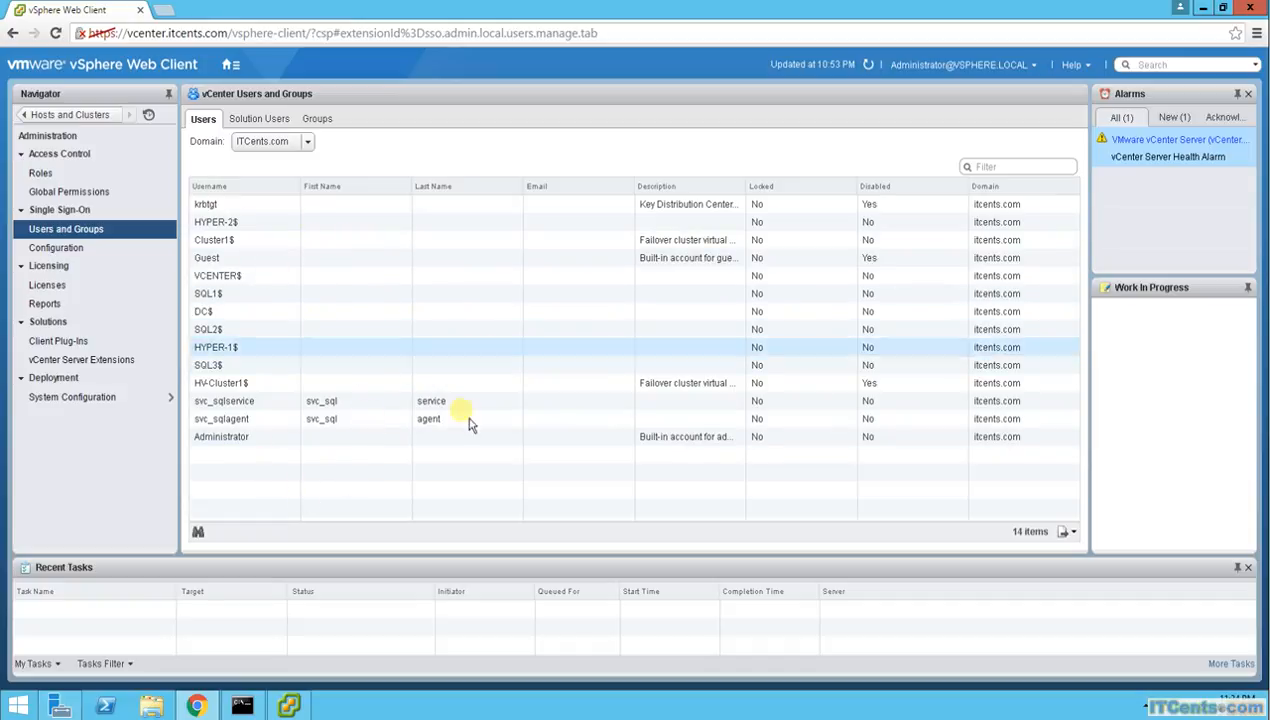
left_click(307, 142)
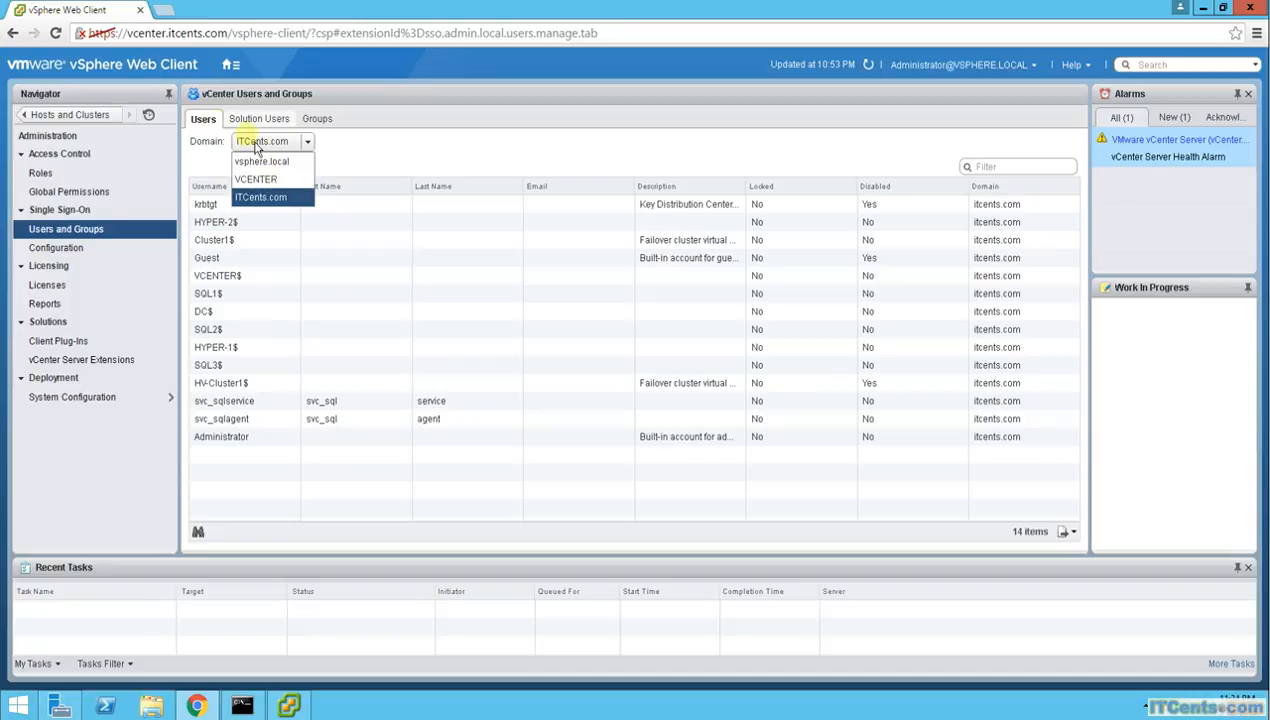
left_click(425, 170)
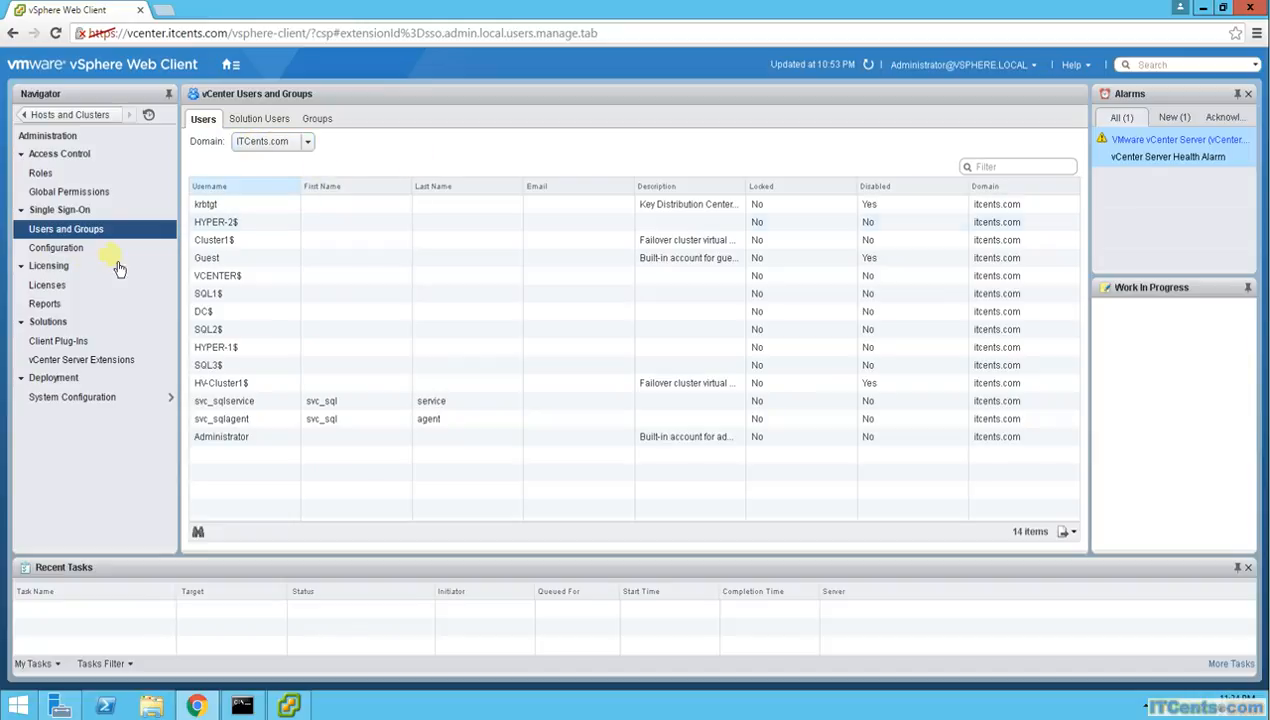
Select the ITCents.com identity source under Identity Sources, then minimize Chrome
left_click(56, 247)
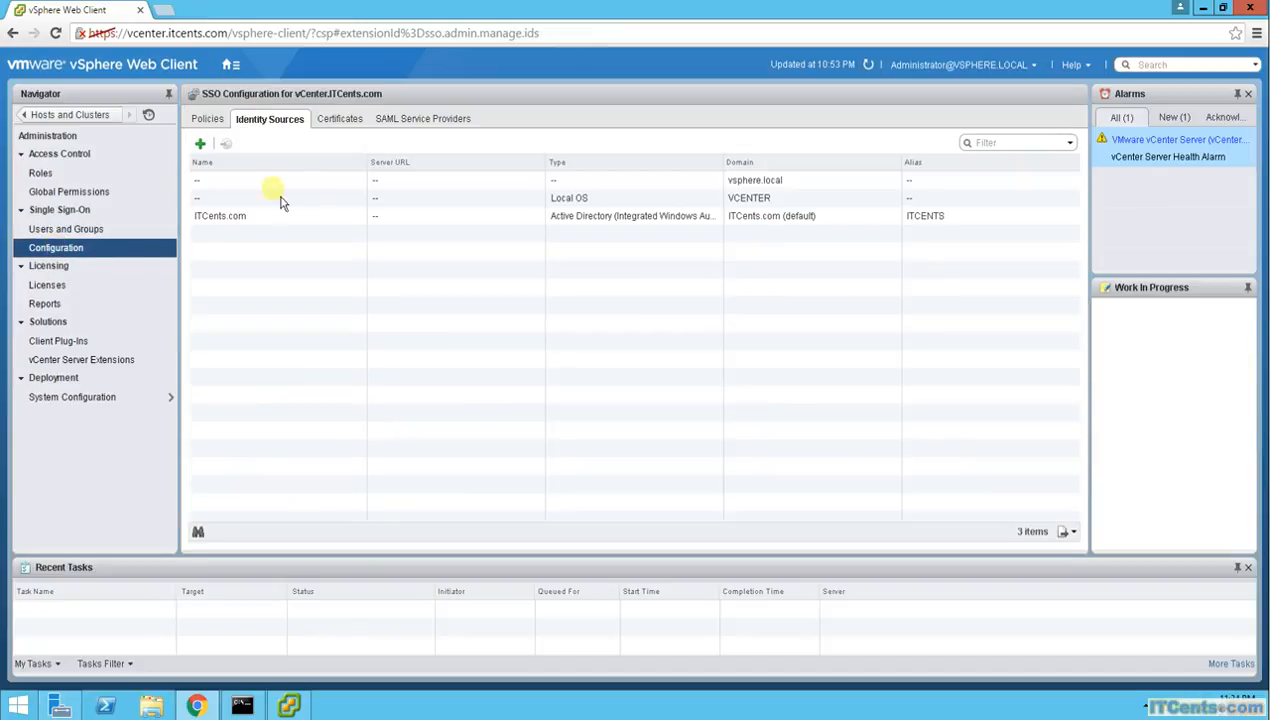
left_click(296, 220)
left_click(1203, 8)
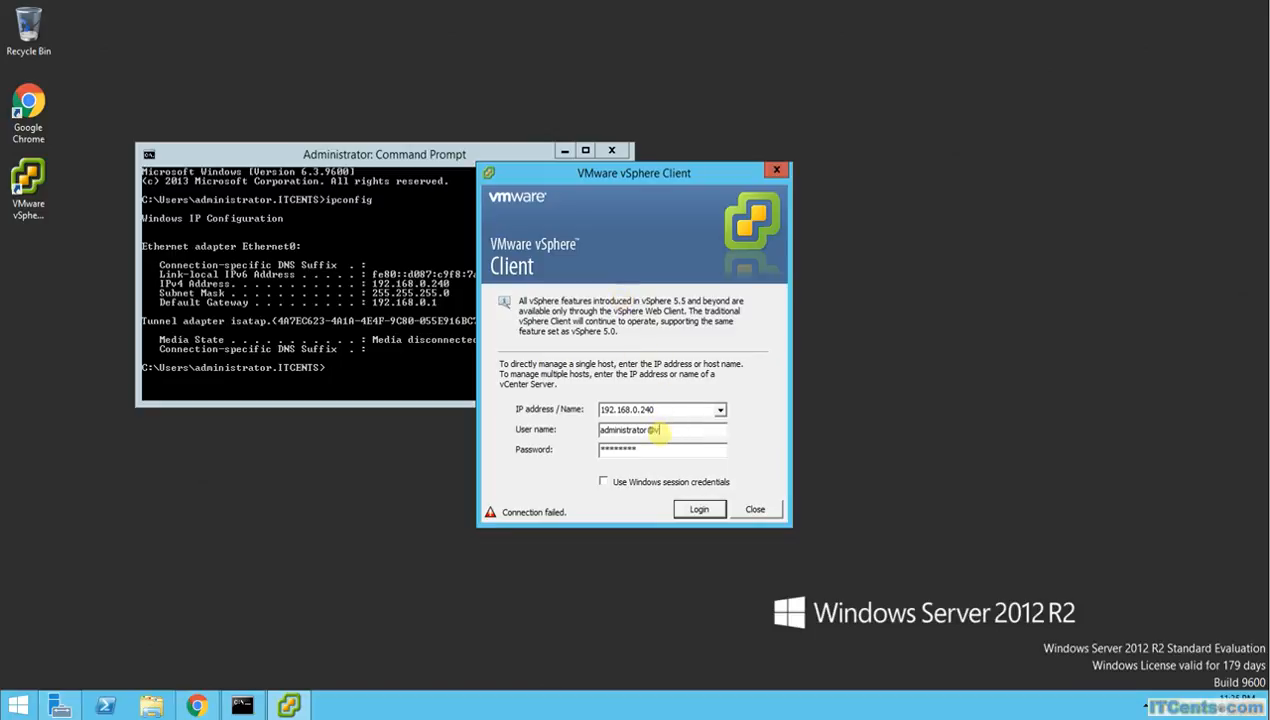
Log in as the ITCents.com domain administrator and expand Cluster1 to show its three hosts
type("Cents.com")
key("Return")
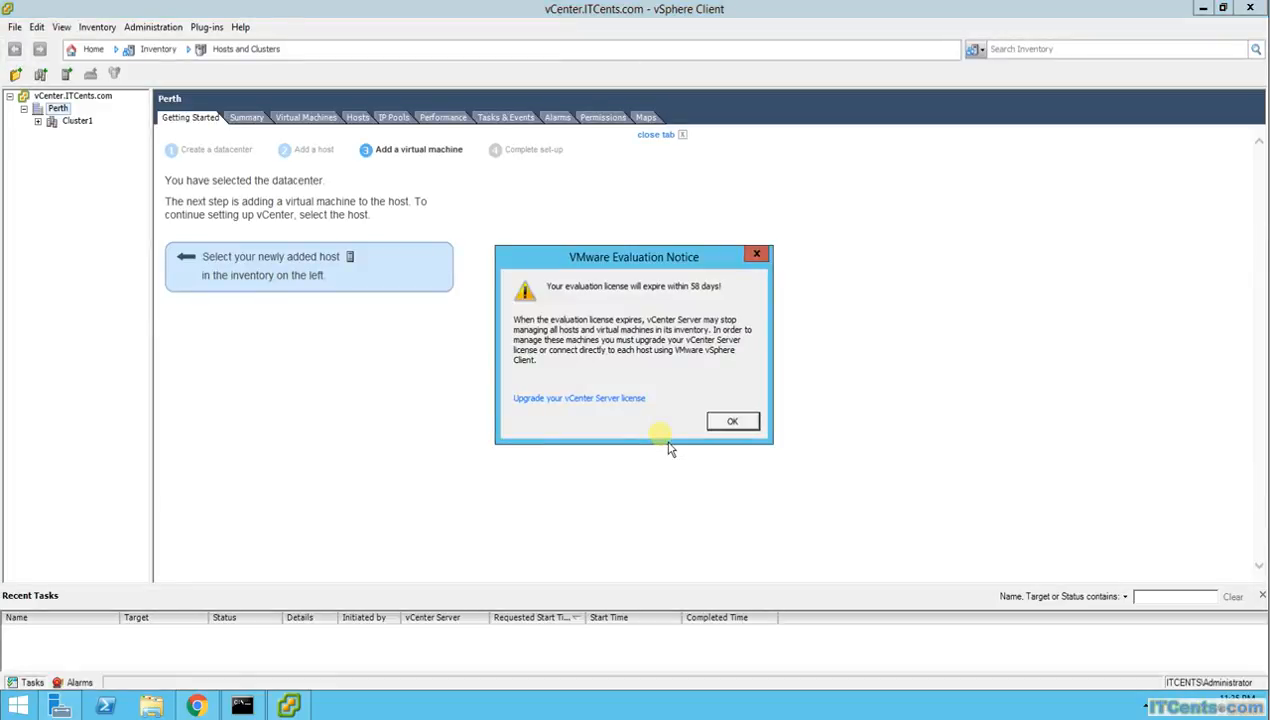
left_click(731, 423)
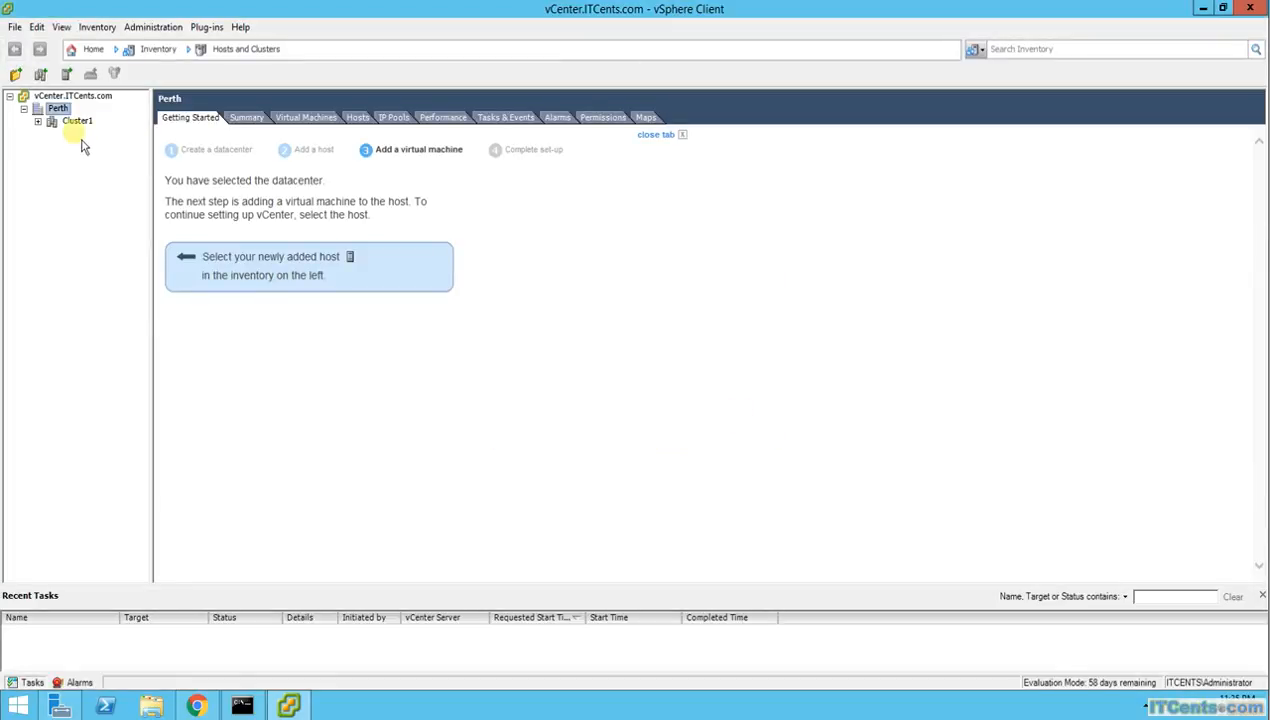
left_click(37, 121)
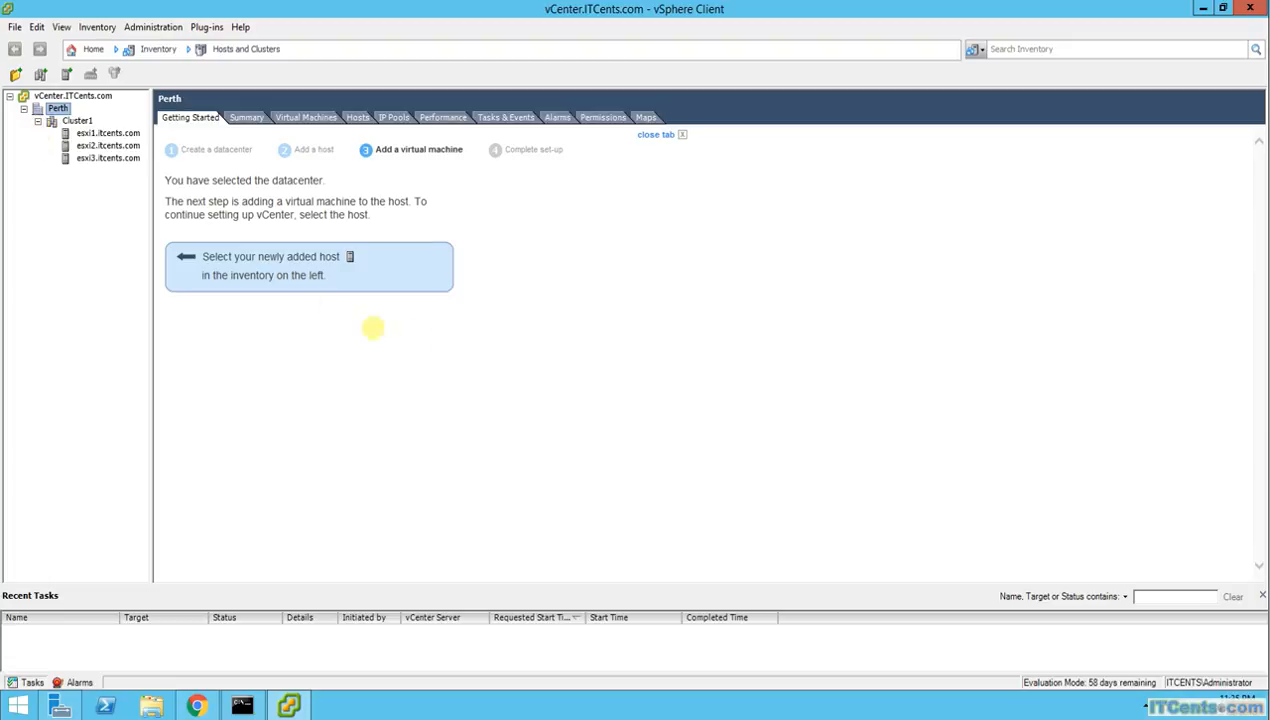